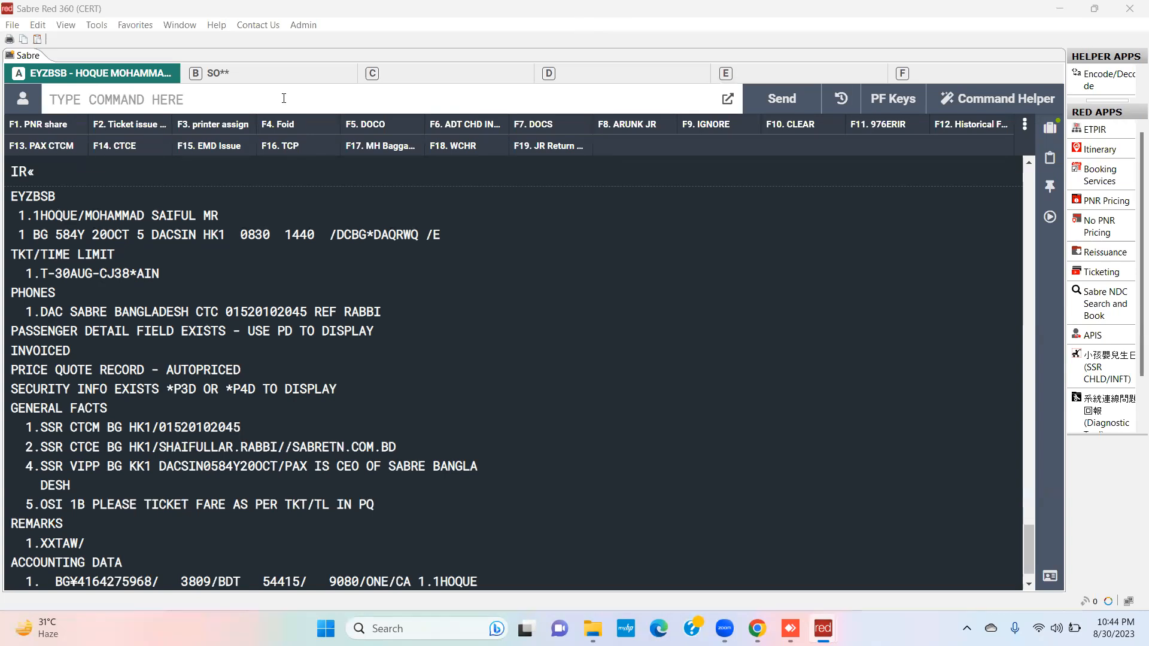
# Step: Display the PNR's ticketing field with *T and view the electronic ticket record of line 2 with WETR*2
pyautogui.click(262, 105)
pyautogui.write('*T')
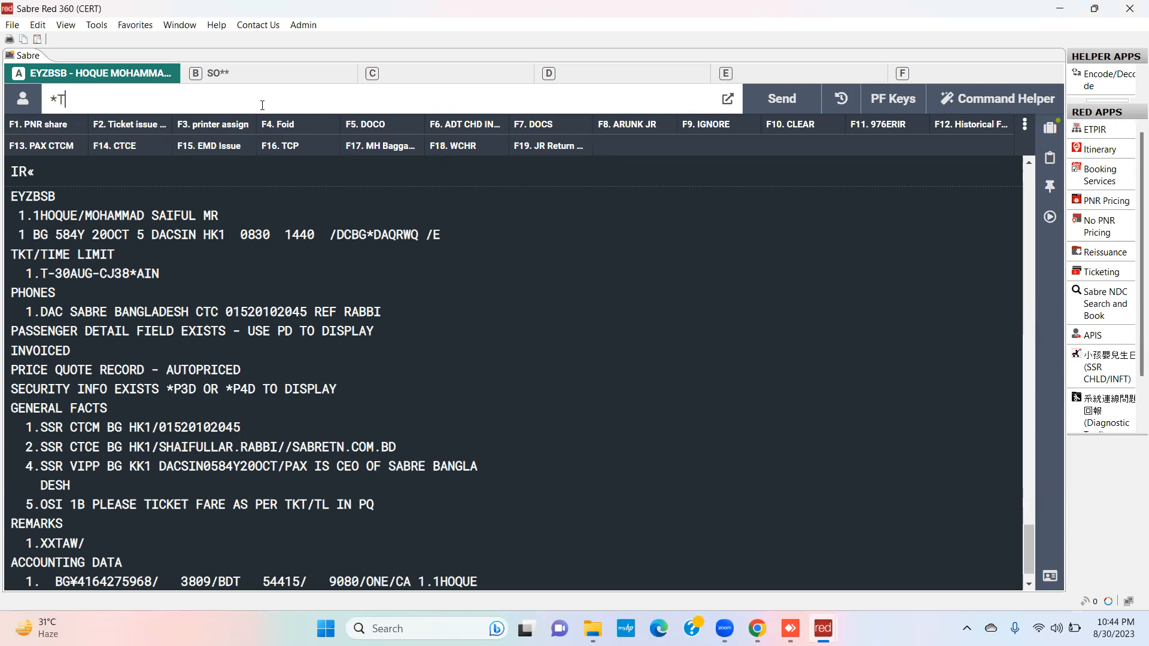
pyautogui.press('Return')
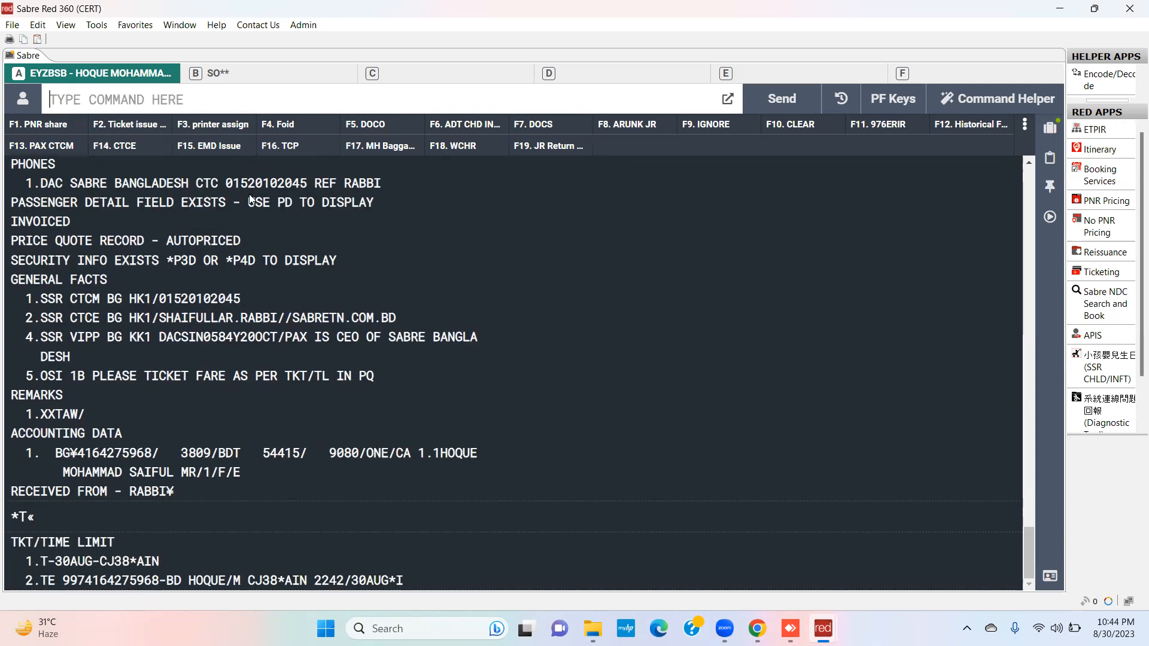
pyautogui.write('WERT*2')
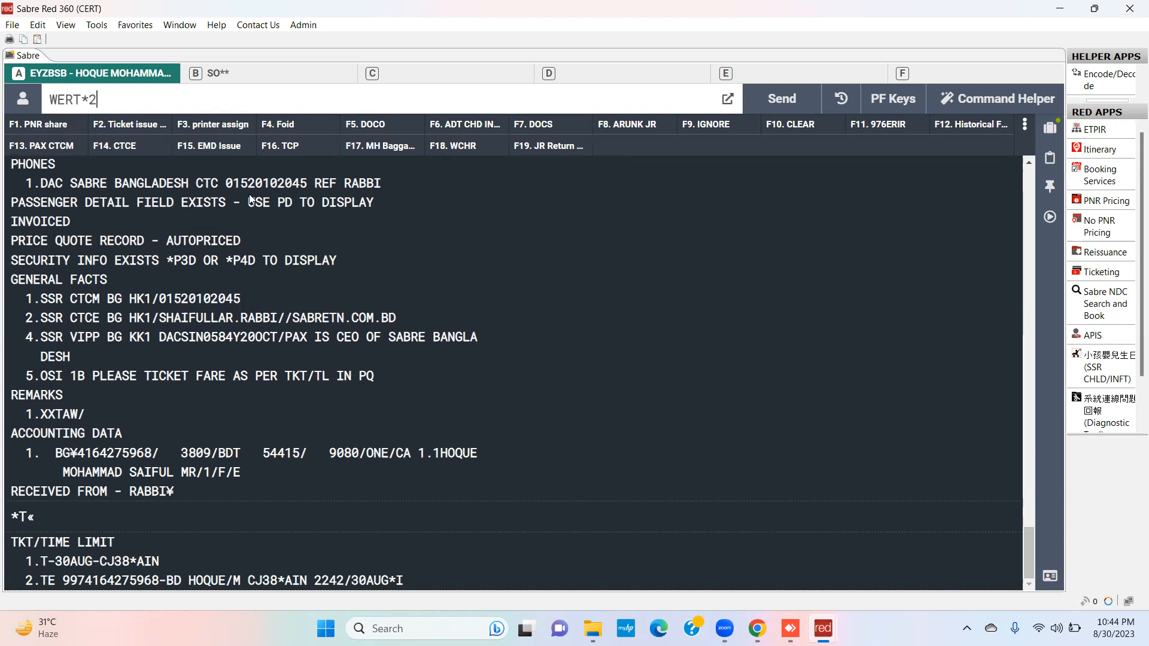
pyautogui.press('Return')
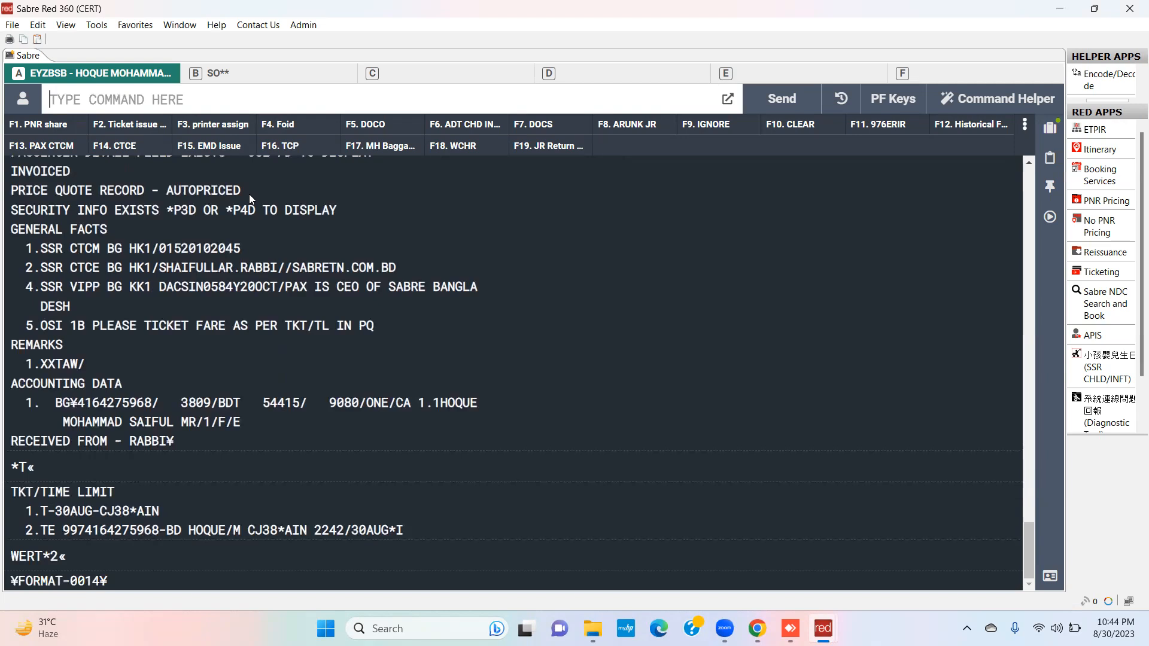
pyautogui.write('WETR*2')
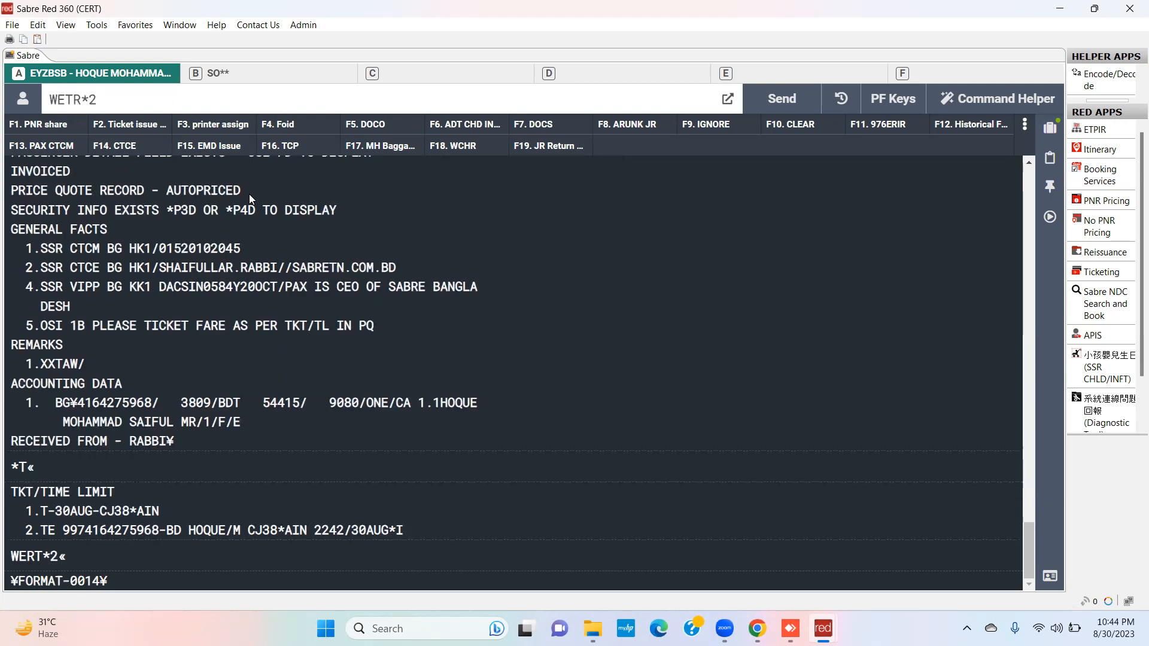
pyautogui.press('Return')
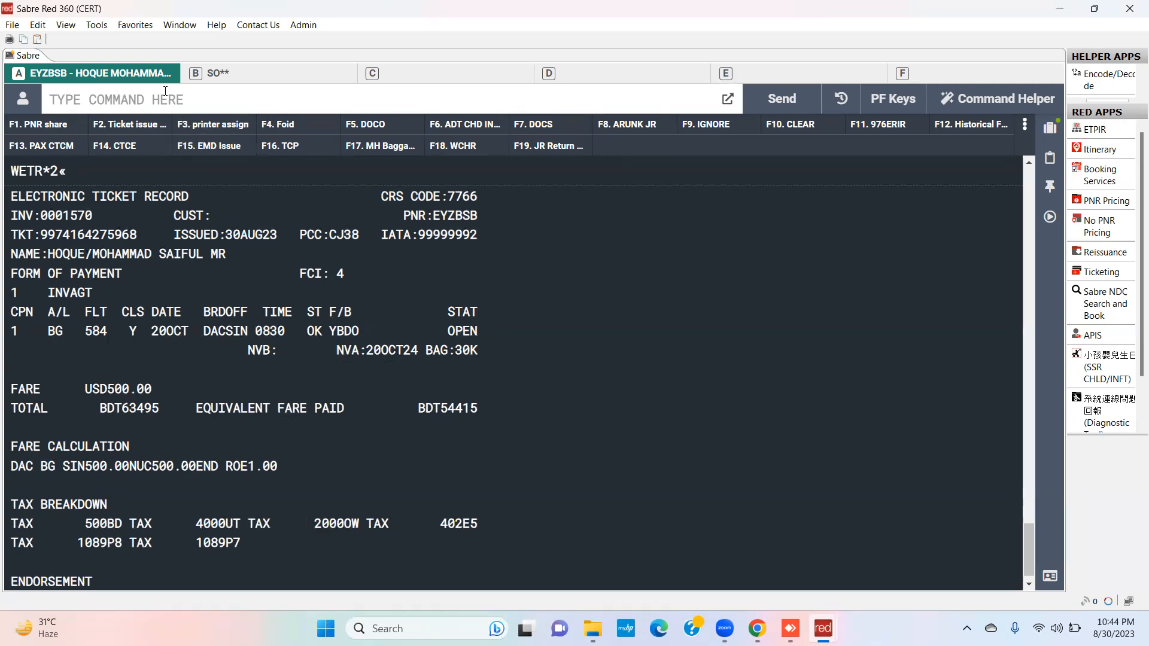
# Step: Redisplay the PNR with IR, cancel its entire itinerary with XI, and save using 6R and ER
pyautogui.write('IR')
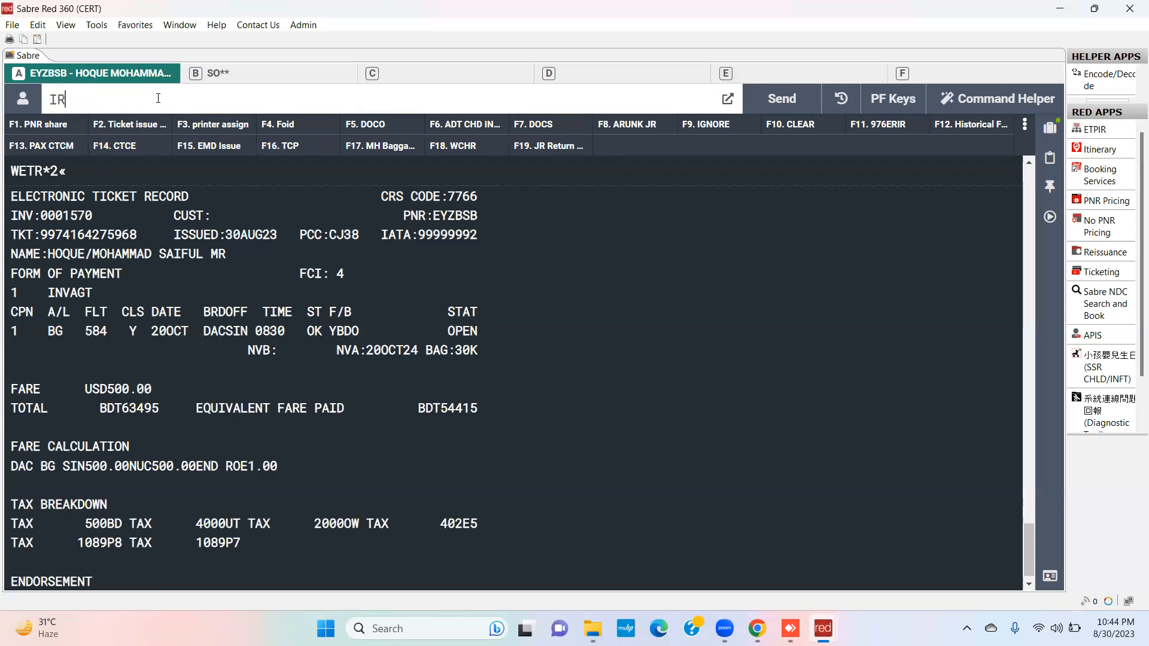
pyautogui.press('Return')
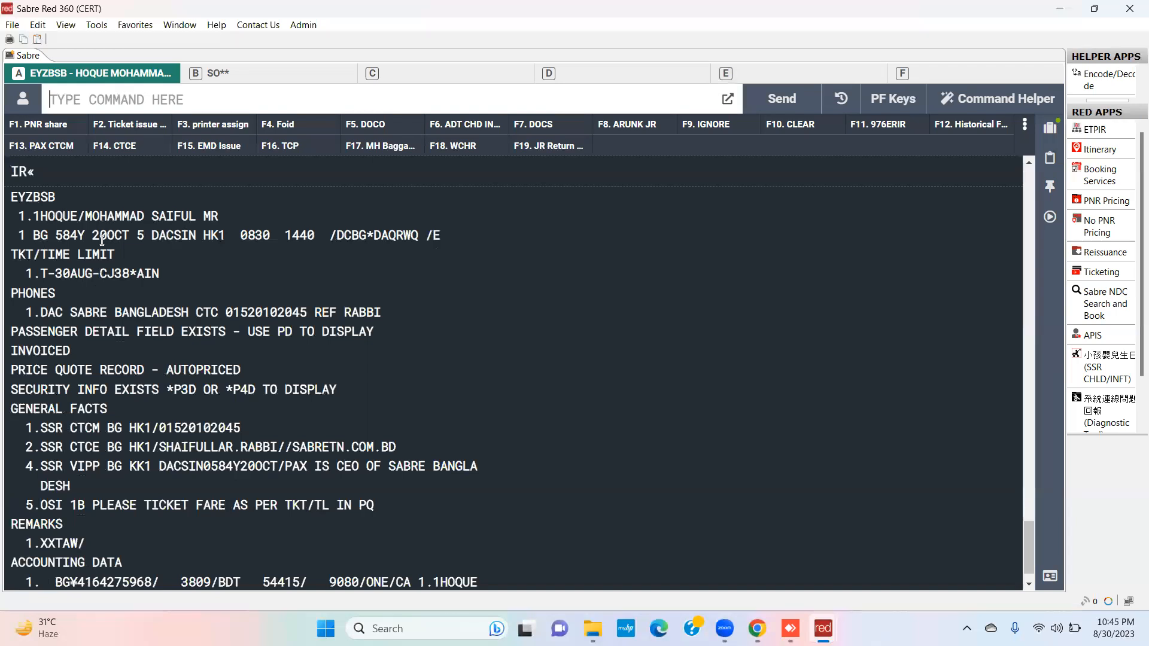
pyautogui.write('XI')
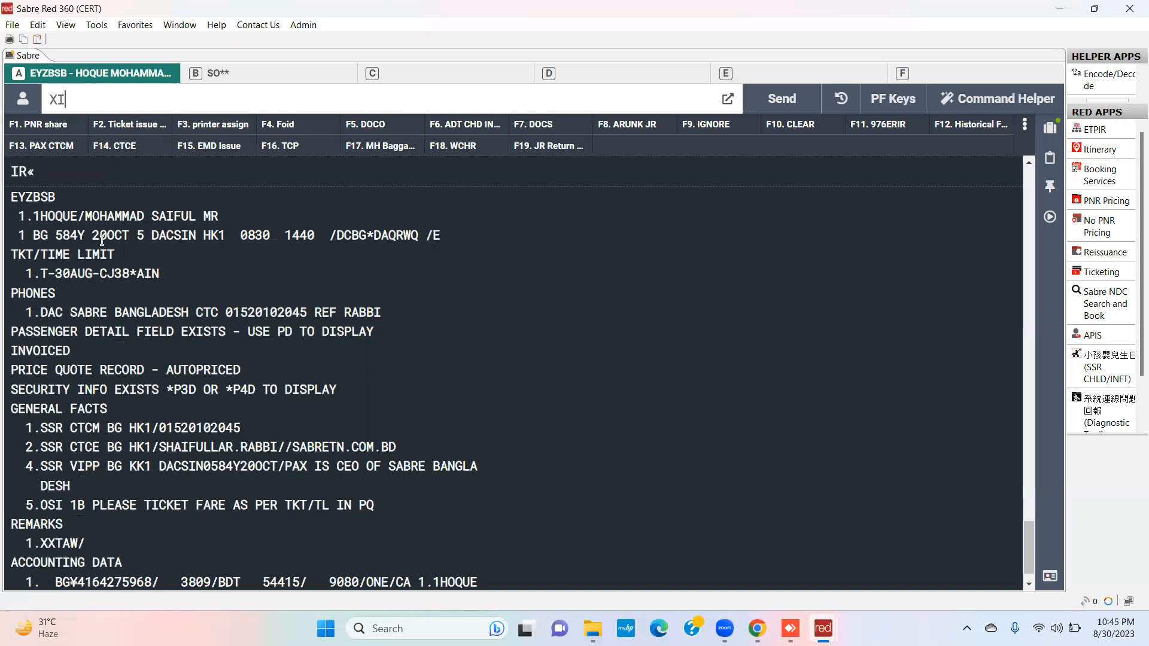
pyautogui.press('Return')
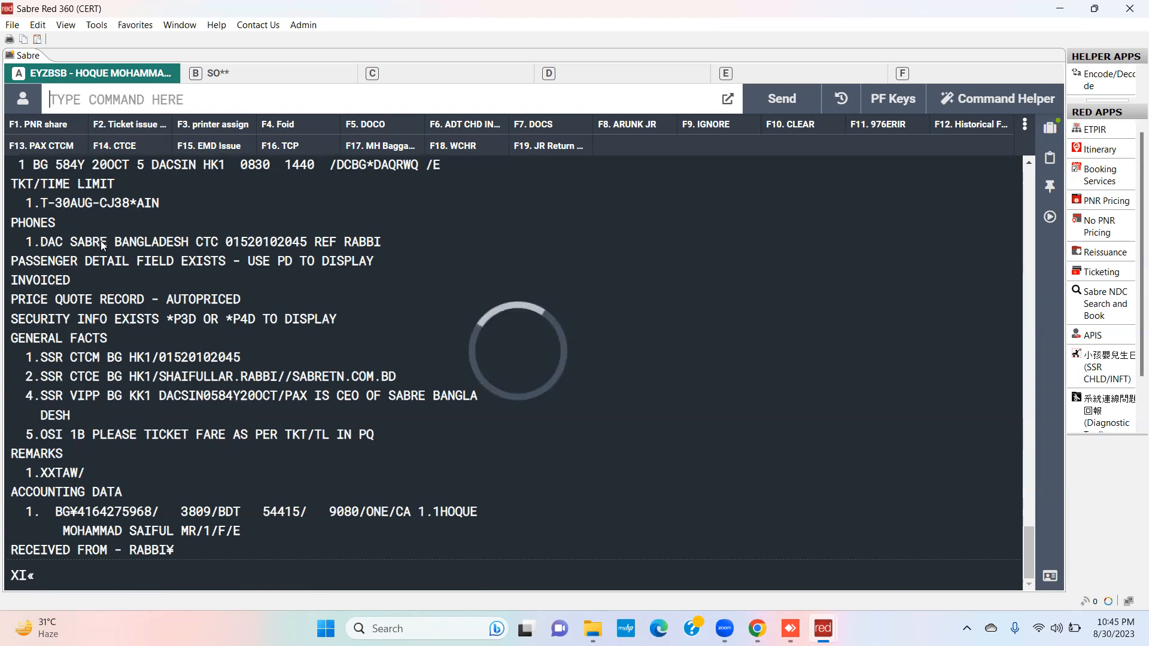
pyautogui.write('6R')
pyautogui.press('Return')
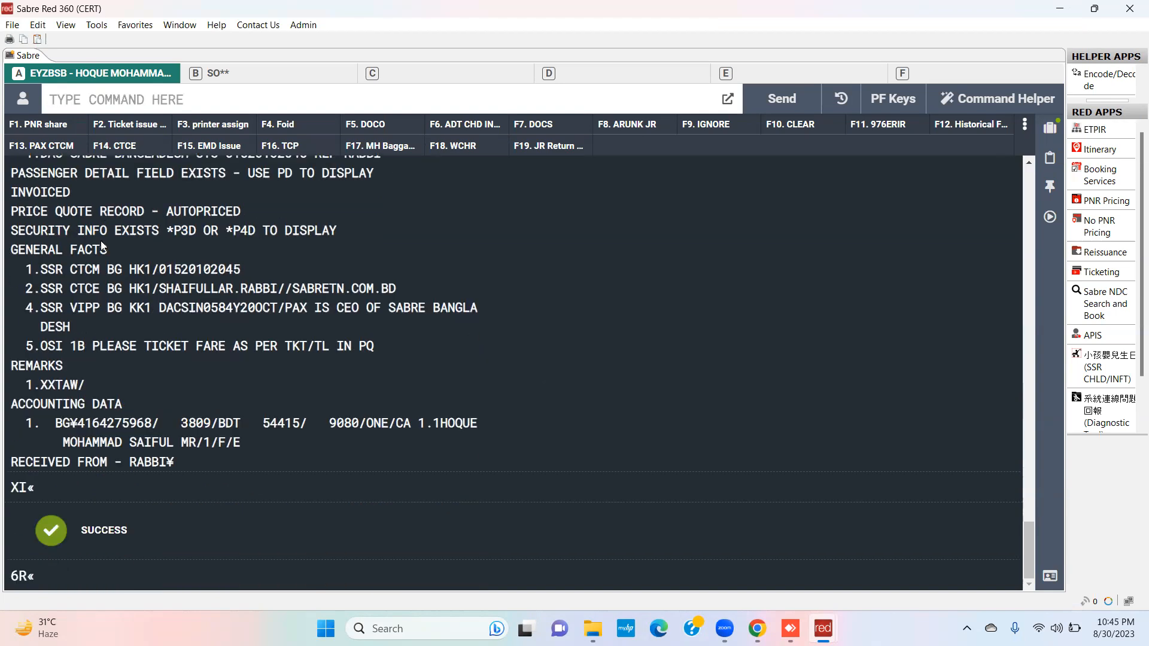
pyautogui.write('ER')
pyautogui.press('Return')
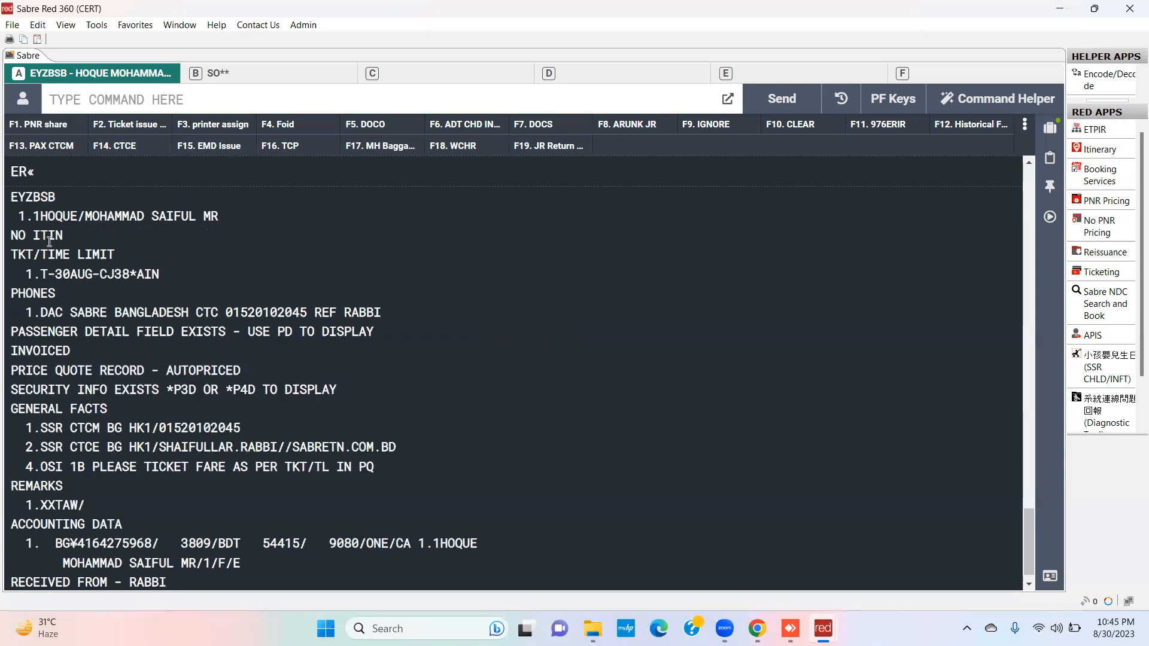
# Step: Search BG availability from DAC to SIN on 25OCT and sell one C-class seat on flight BG 584
pyautogui.write('1')
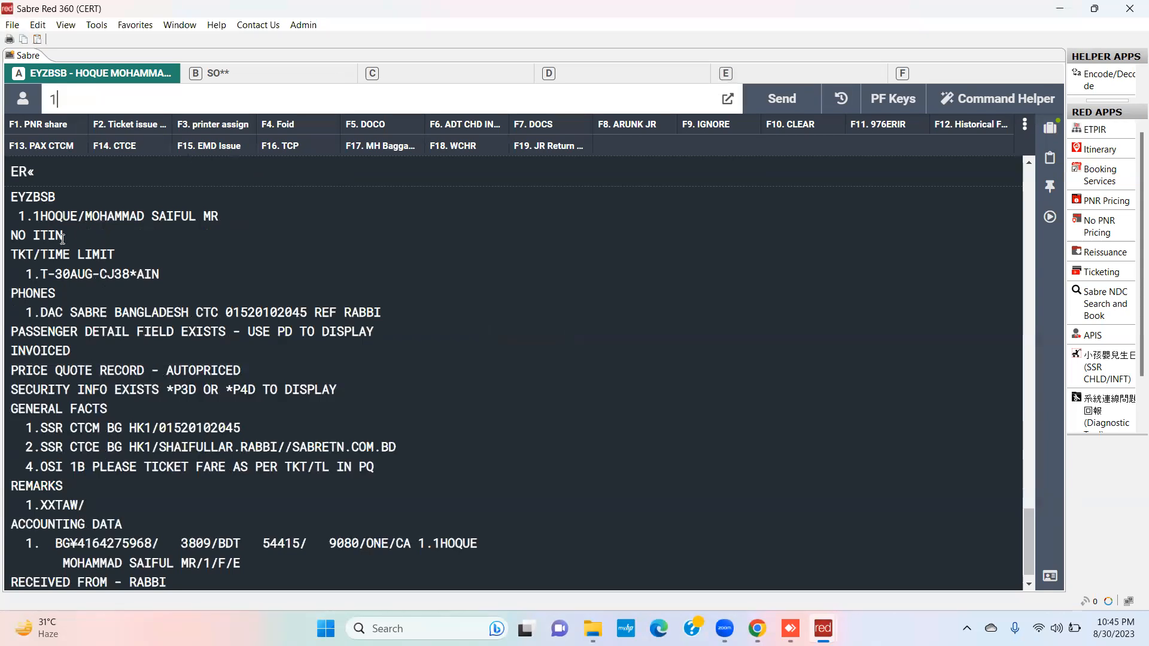
pyautogui.write('250CTDACS')
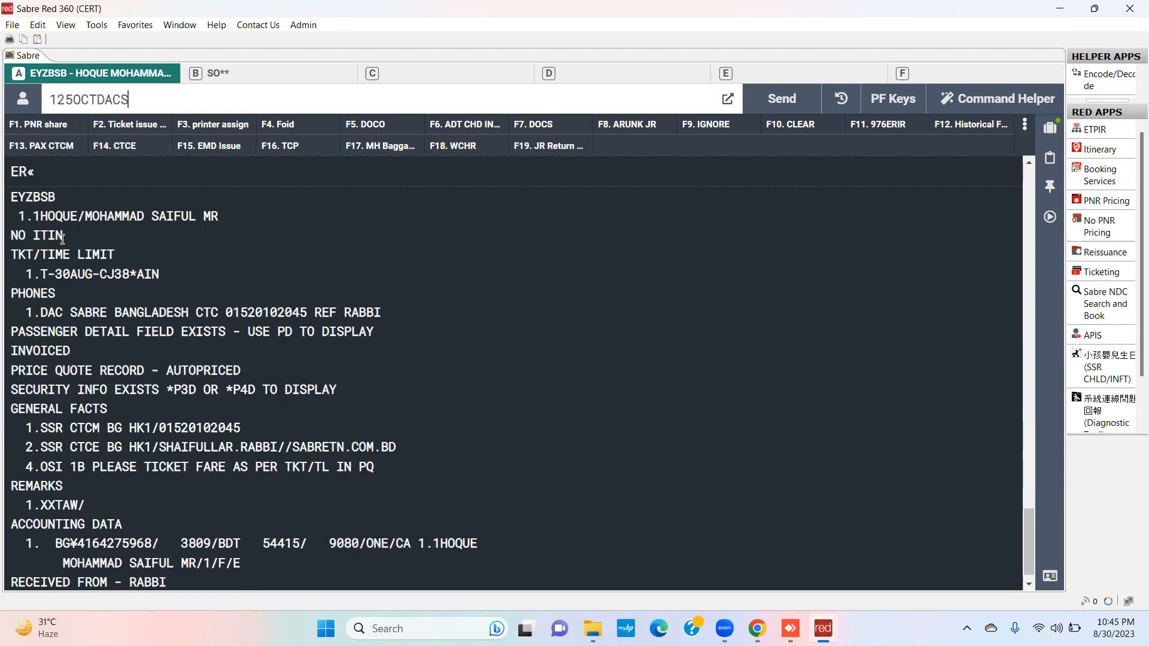
pyautogui.write('IN¥BG')
pyautogui.press('Return')
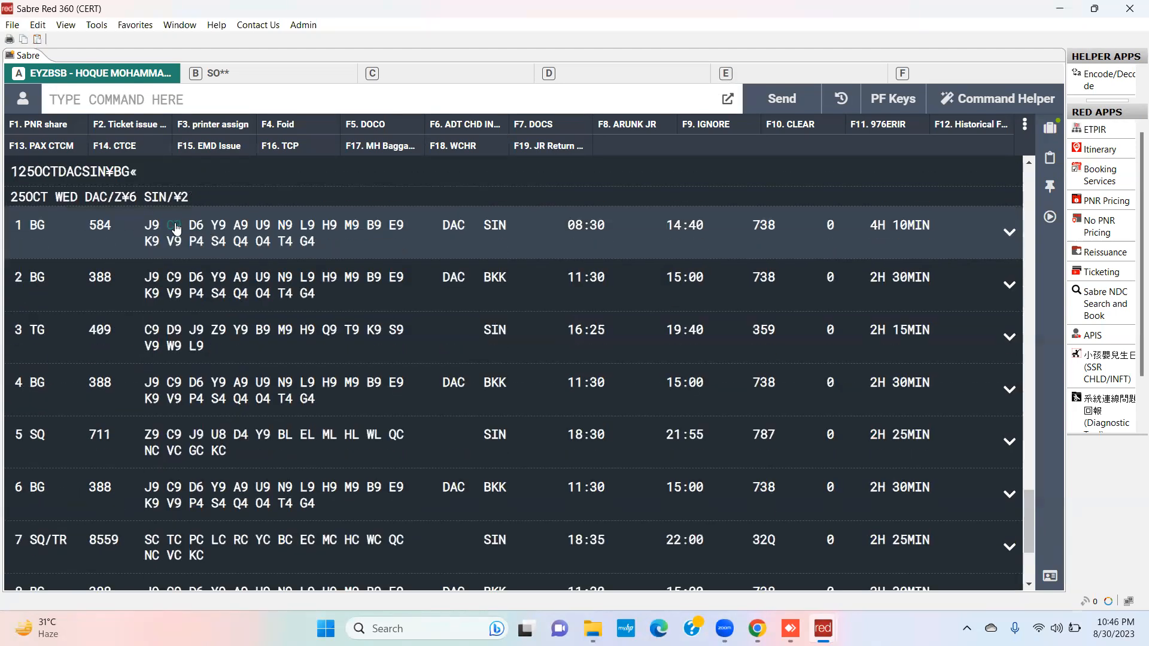
pyautogui.click(175, 227)
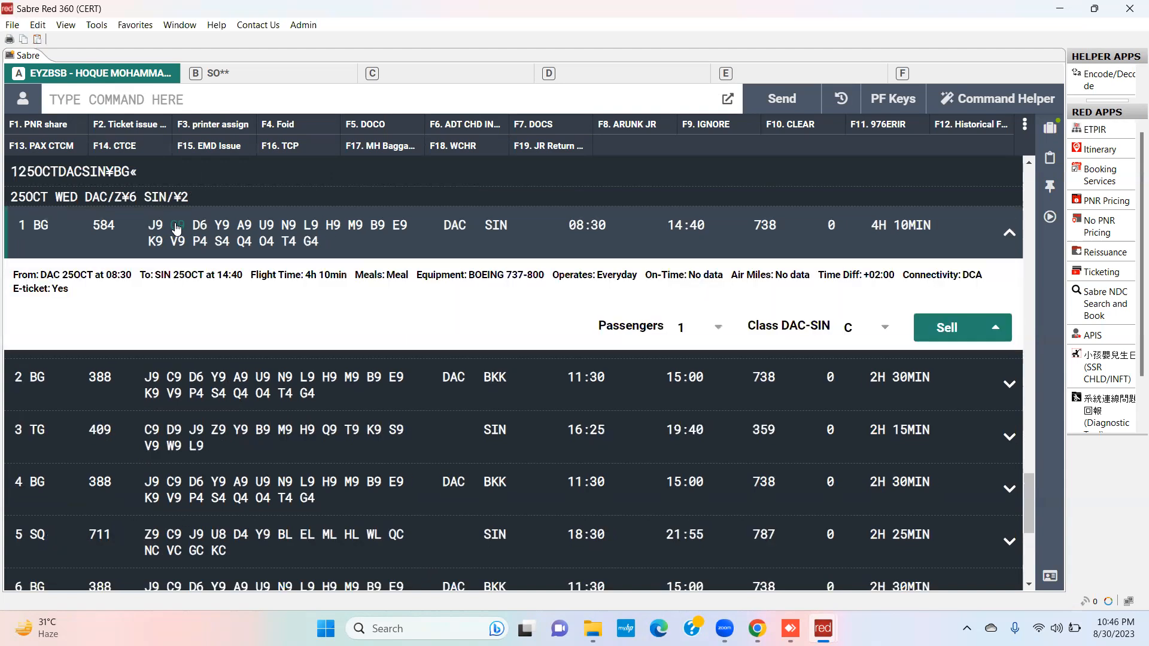
pyautogui.click(946, 328)
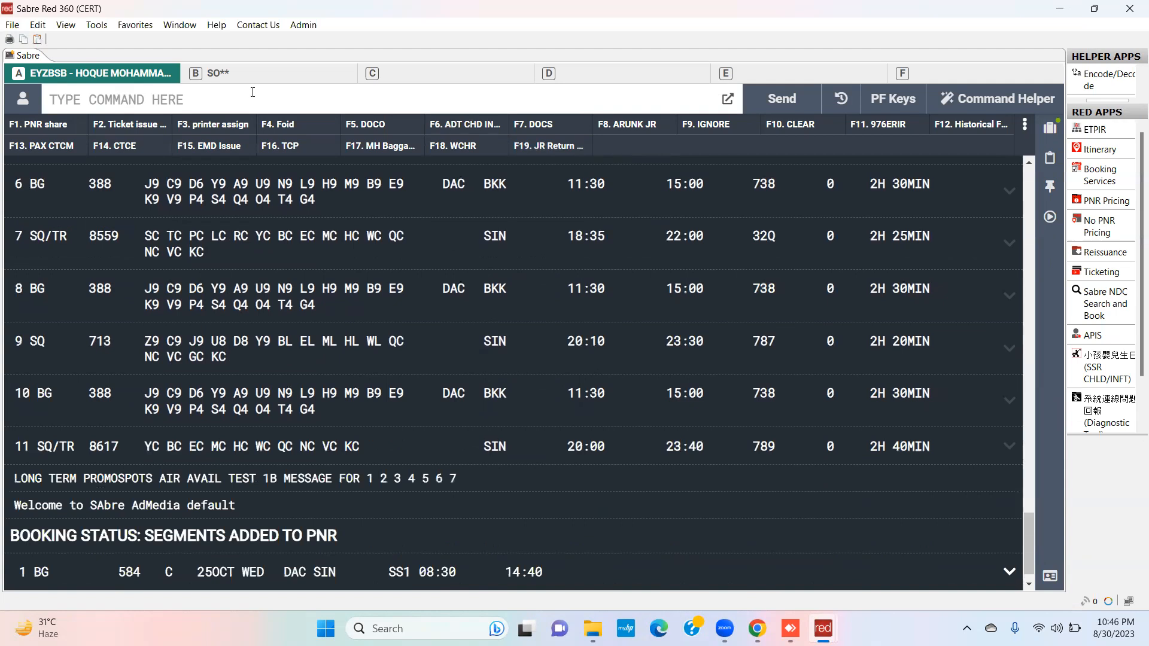
# Step: Display the PNR with *A, save the new segment using 6R and ER, and refresh the booking with IR
pyautogui.write('*A')
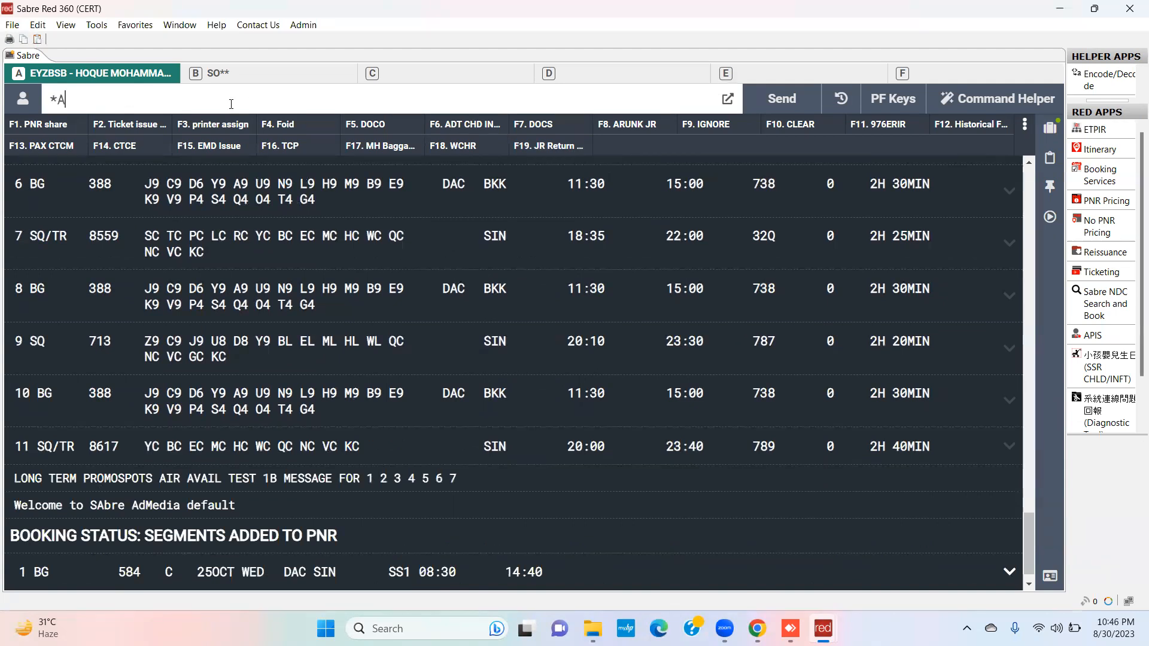
pyautogui.press('Return')
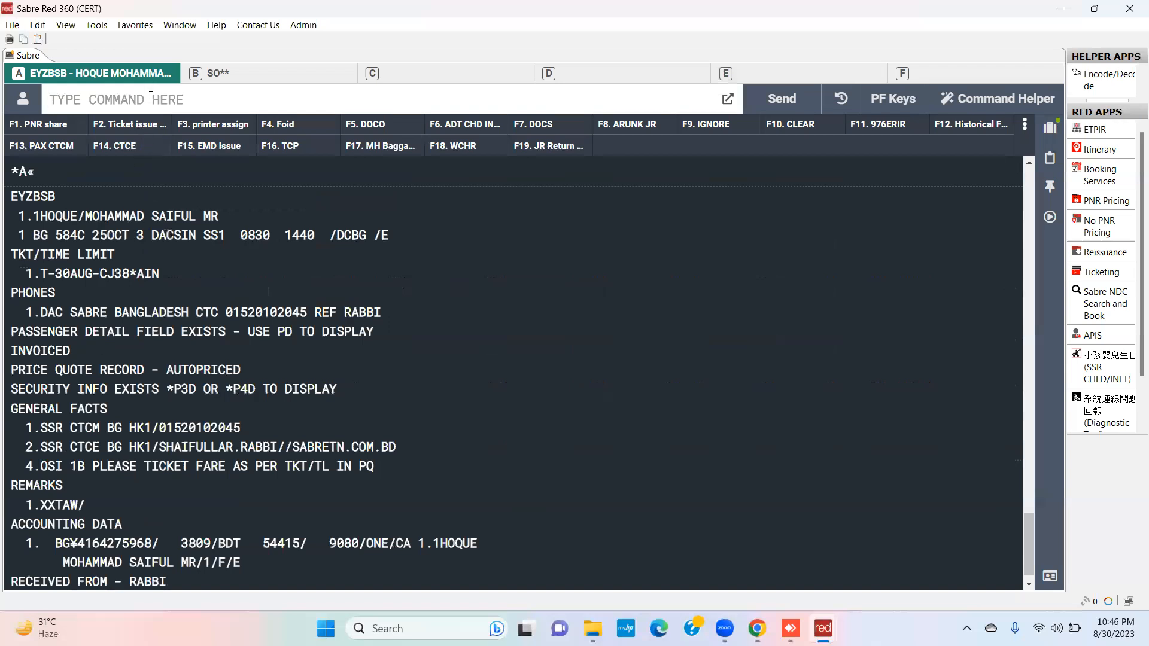
pyautogui.write('6R')
pyautogui.press('Return')
pyautogui.write('ER')
pyautogui.press('Return')
pyautogui.write('IR')
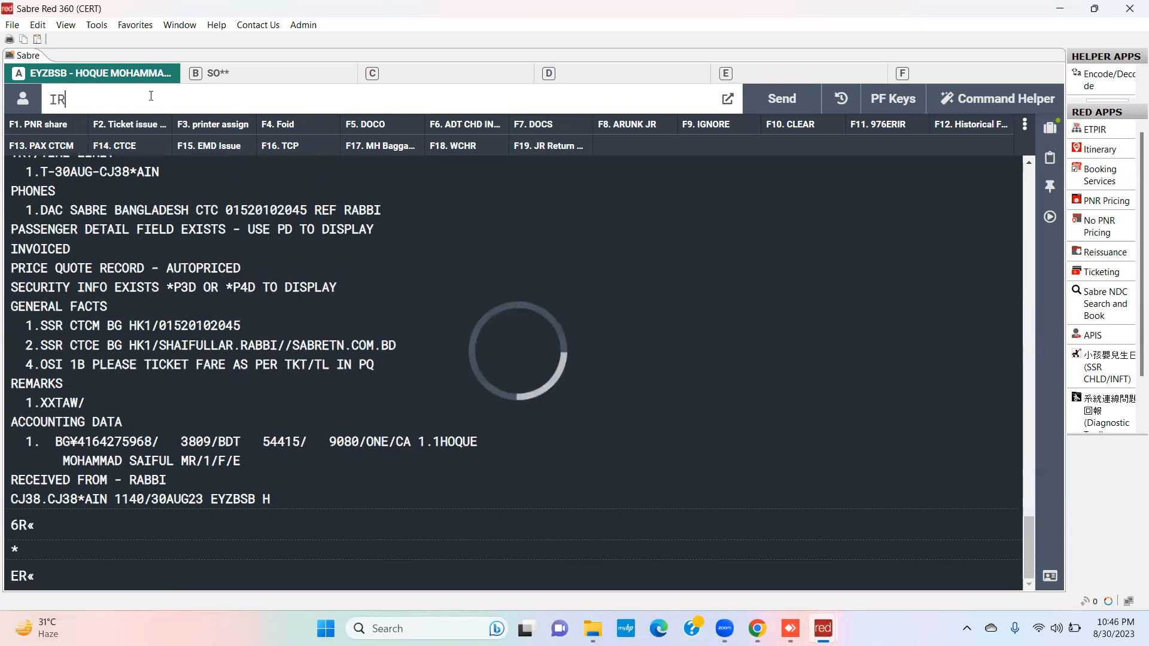
pyautogui.press('Return')
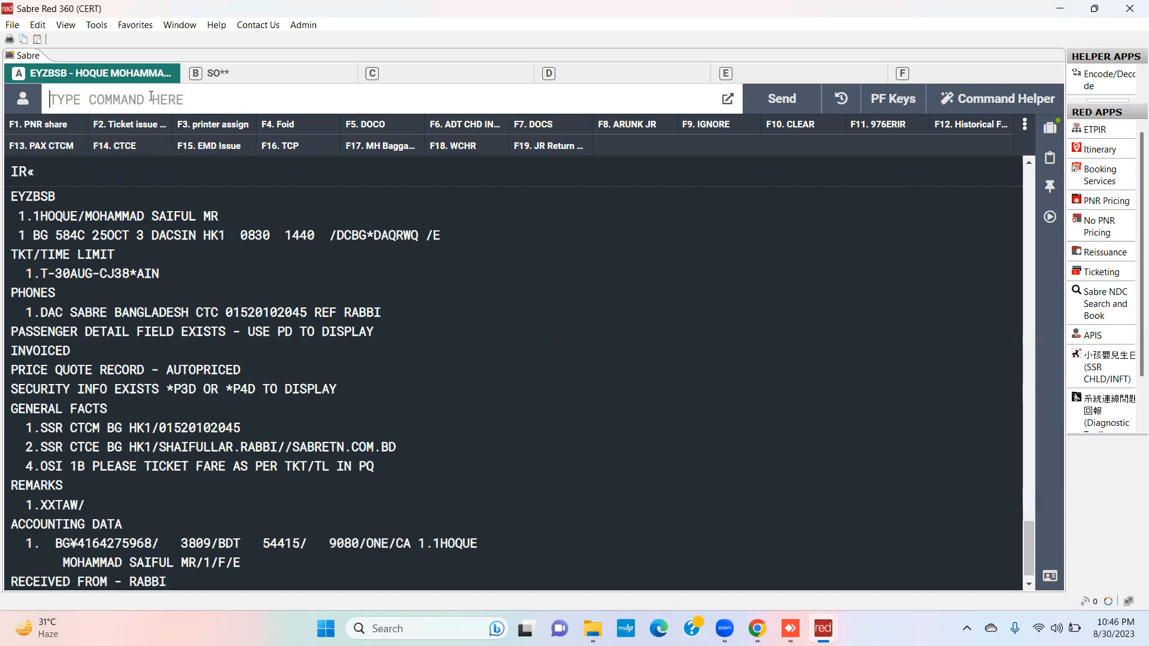
# Step: Delete all price quotes from the PNR with PQD-ALL and save with ER
pyautogui.write('P')
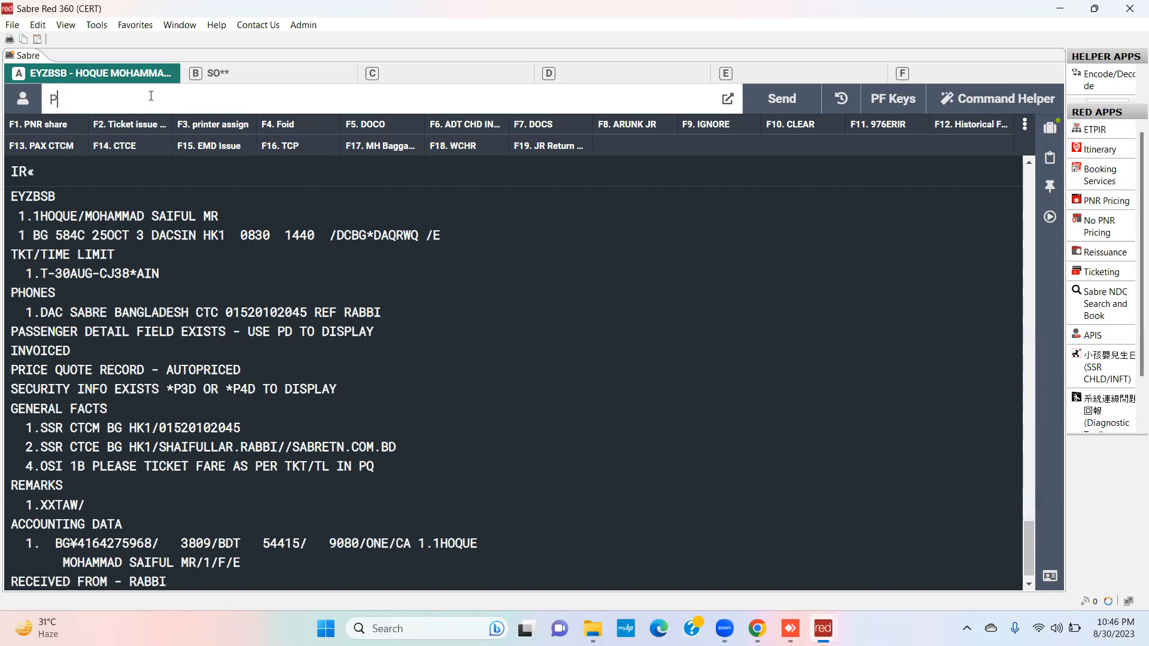
pyautogui.write('QD-ALL')
pyautogui.press('Return')
pyautogui.write('ER')
pyautogui.press('Return')
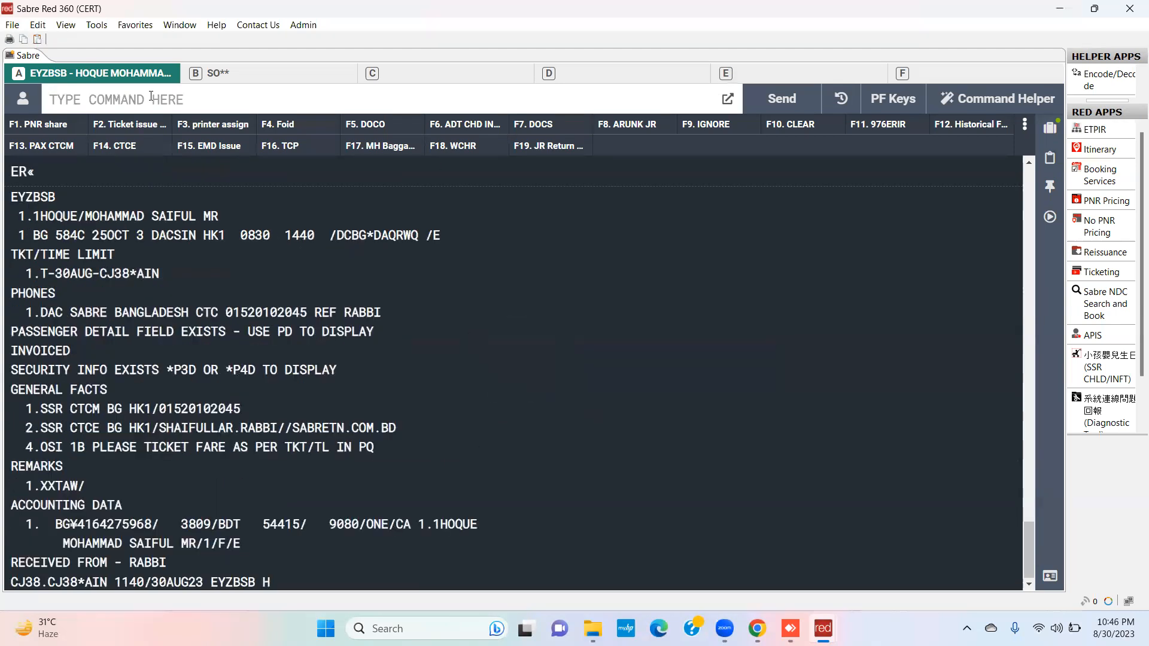
# Step: Display the ticketing field with *T and copy the electronic ticket number from line 2
pyautogui.write('*')
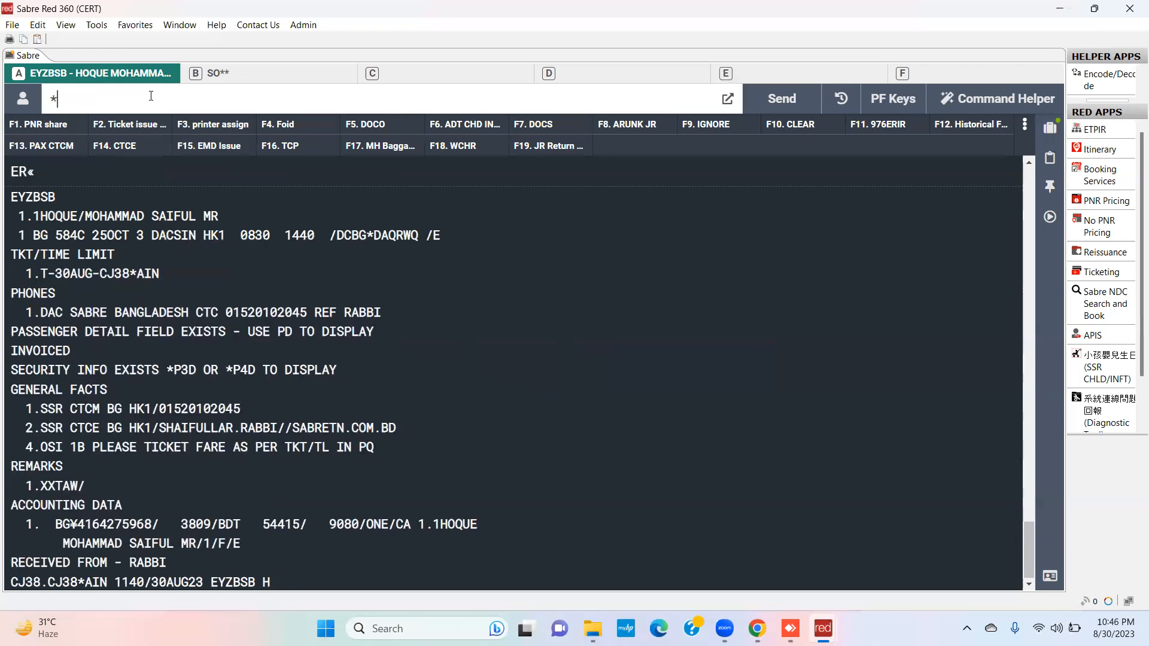
pyautogui.write('T')
pyautogui.press('Return')
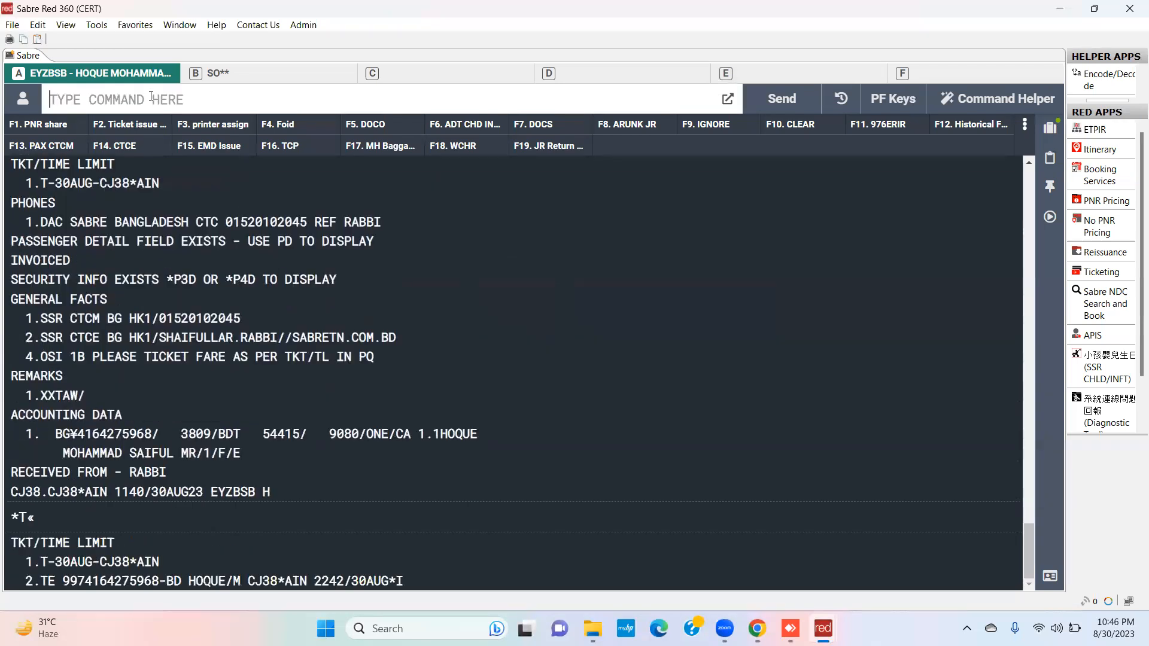
pyautogui.doubleClick(94, 579)
pyautogui.hotkey('ctrl', 'c')
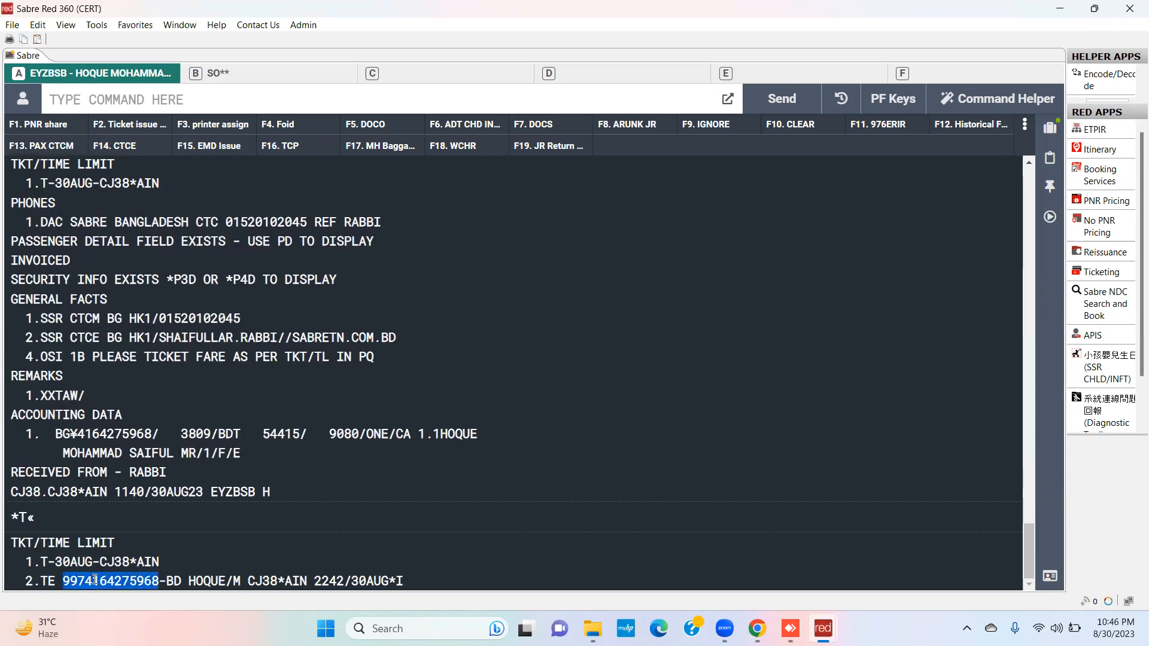
# Step: Start the automated exchange with WFRF, the copied ticket number and the airline qualifier ¥ABG
pyautogui.click(133, 100)
pyautogui.write('W')
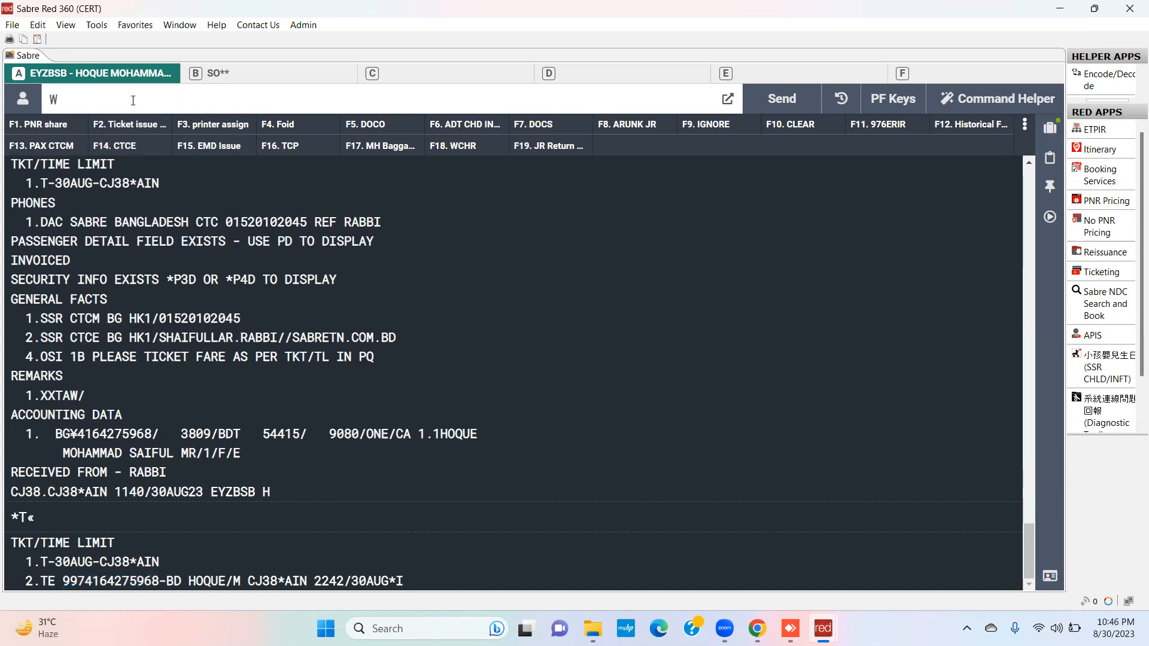
pyautogui.write('FRF')
pyautogui.hotkey('ctrl', 'v')
pyautogui.write('¥A')
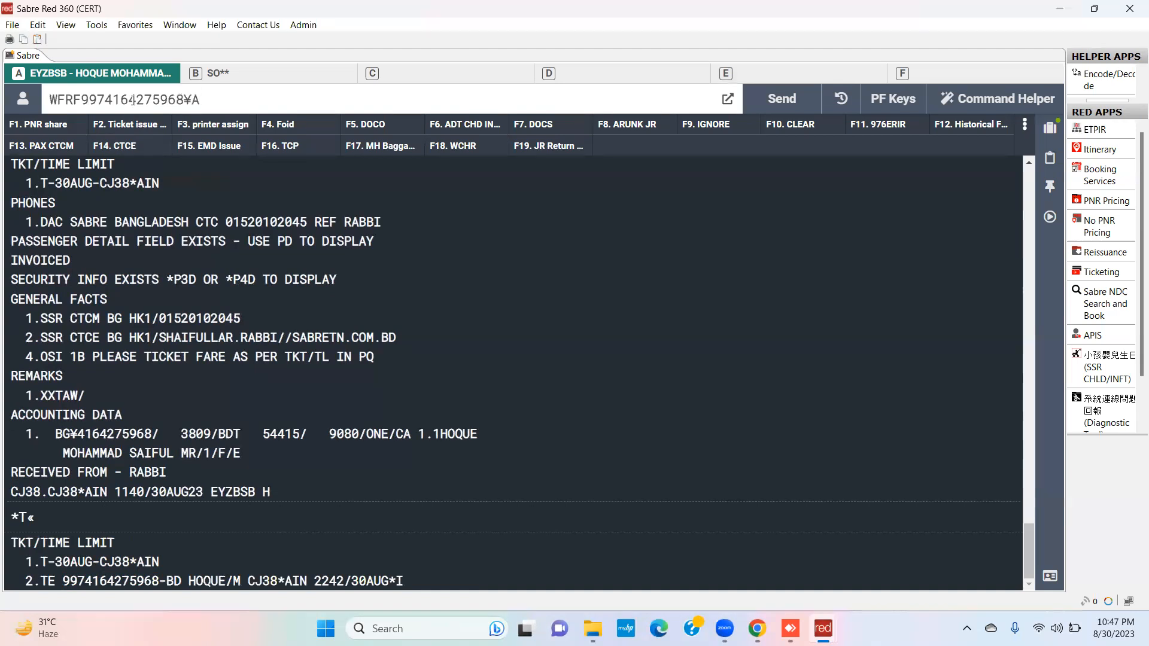
pyautogui.write('BG')
pyautogui.write('¥N1.1')
pyautogui.press('BackSpace')
pyautogui.press('BackSpace')
pyautogui.press('BackSpace')
pyautogui.press('BackSpace')
pyautogui.press('BackSpace')
pyautogui.press('Return')
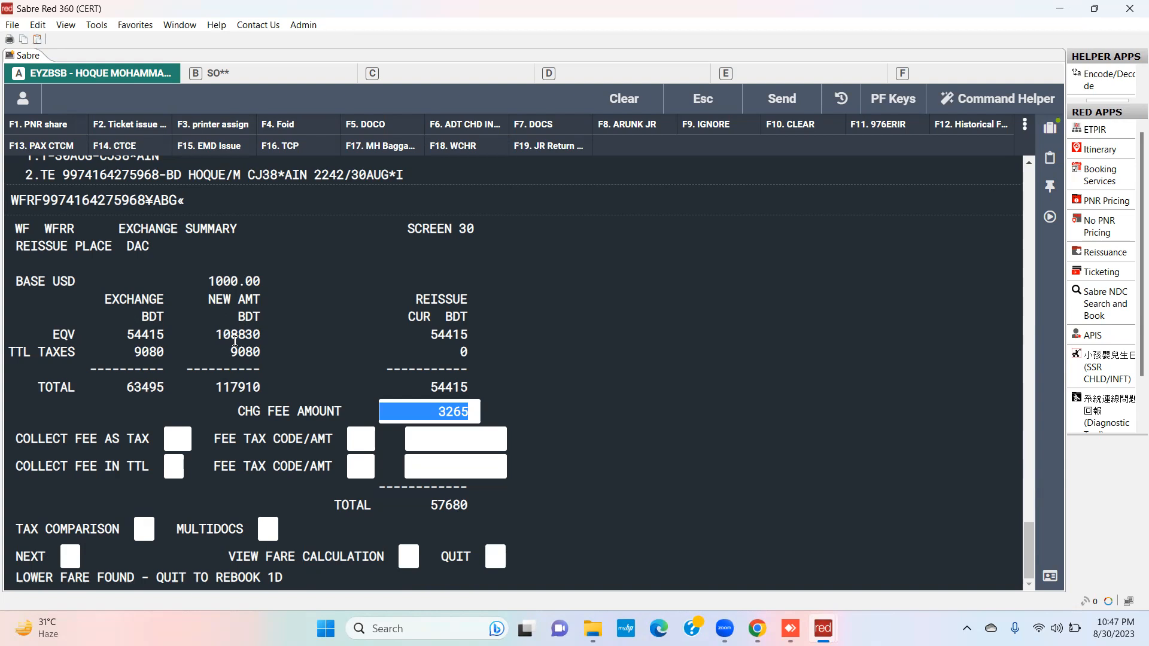
# Step: Examine the exchange summary's old and new equivalent fares, reissue difference, totals and change fee amount
pyautogui.doubleClick(245, 388)
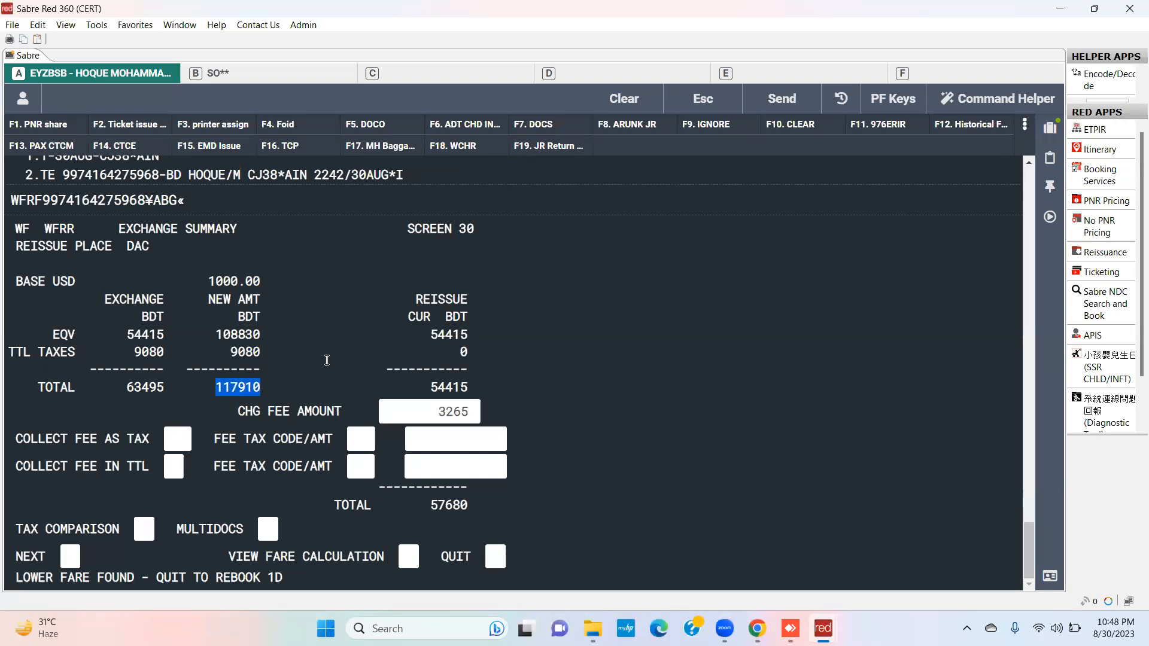
pyautogui.doubleClick(157, 335)
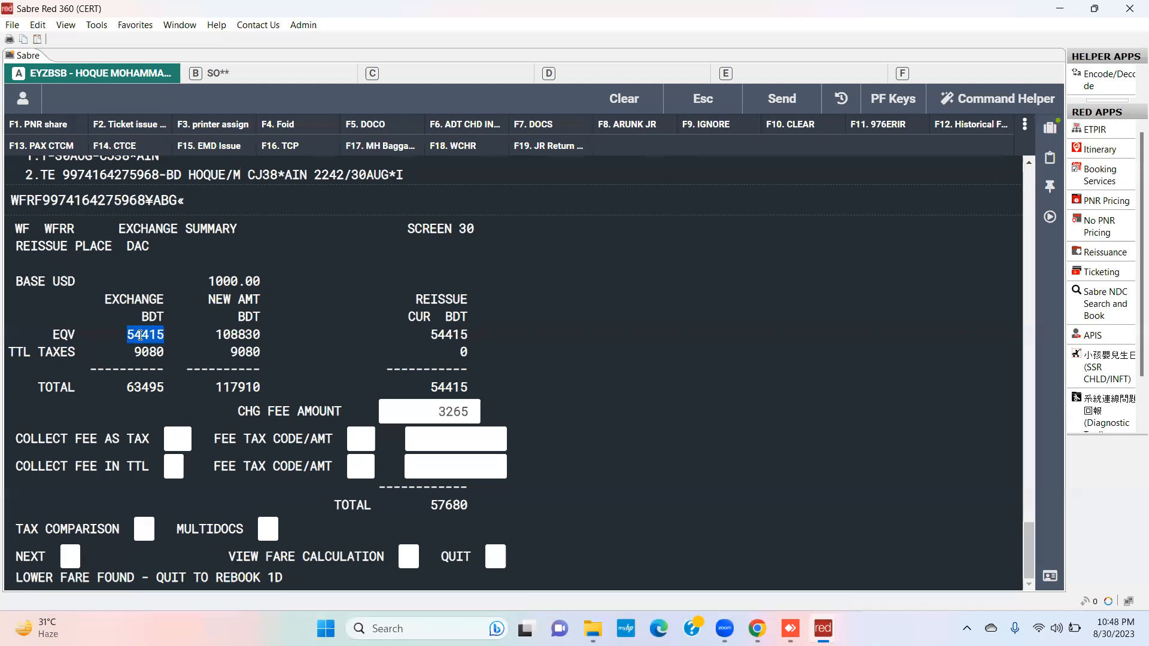
pyautogui.doubleClick(238, 334)
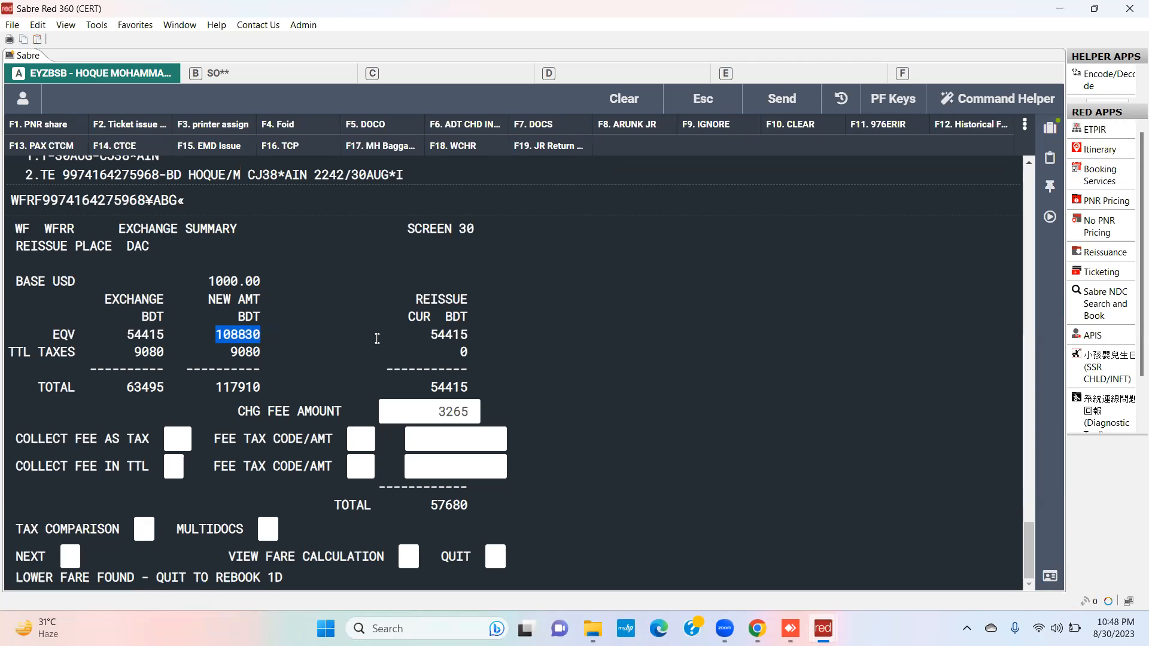
pyautogui.doubleClick(450, 333)
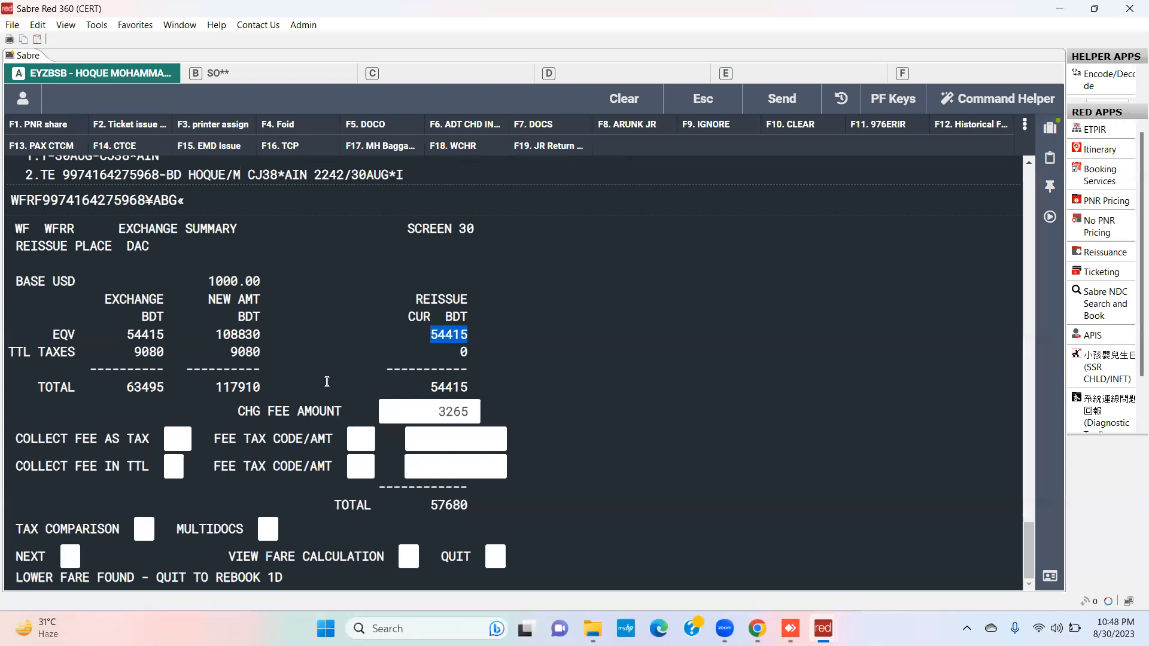
pyautogui.doubleClick(448, 386)
pyautogui.doubleClick(431, 413)
pyautogui.doubleClick(467, 413)
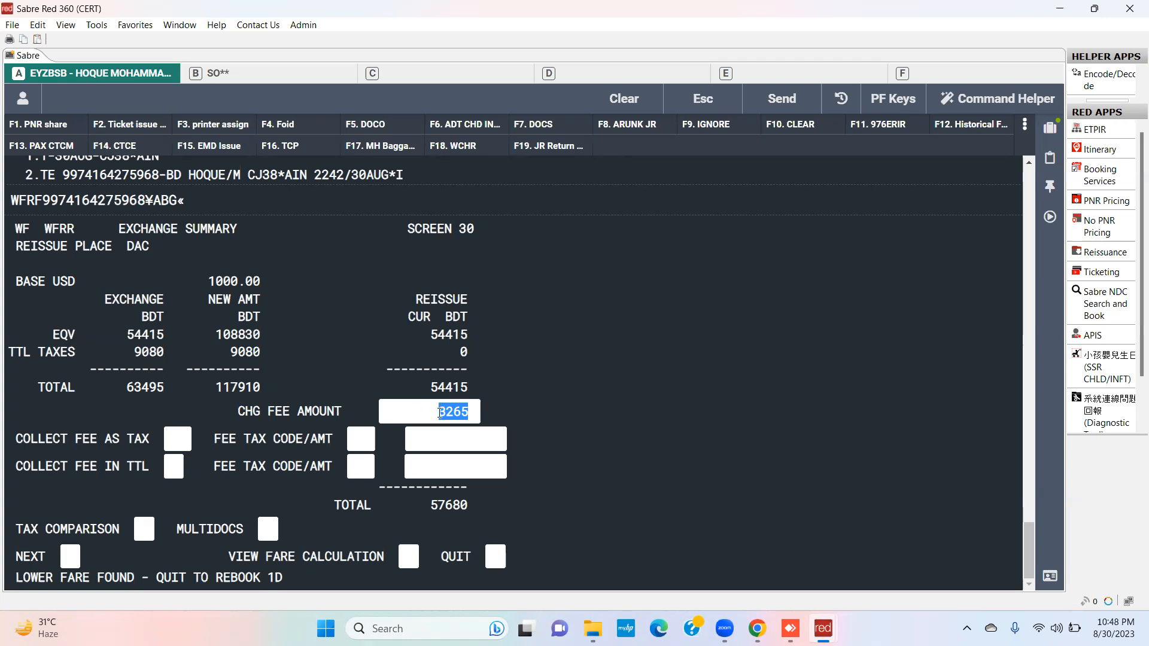
# Step: Set the change fee to be collected as tax with code OD and continue to the ticketing instructions
pyautogui.click(181, 437)
pyautogui.write('OD')
pyautogui.click(72, 554)
pyautogui.write('X')
pyautogui.press('Return')
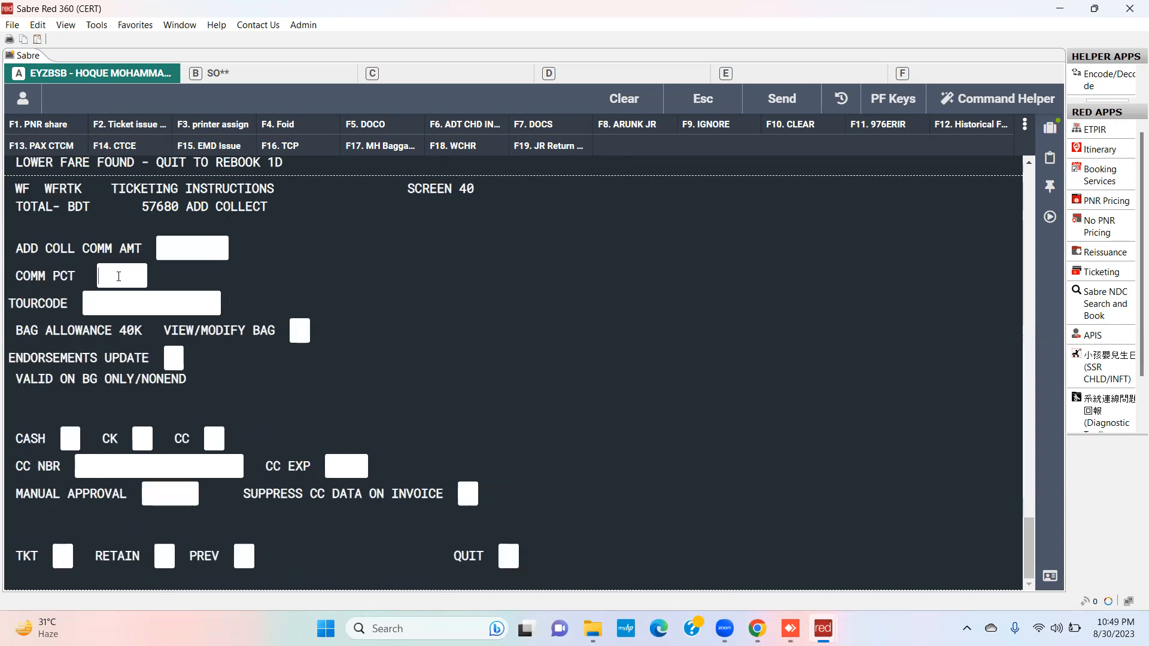
# Step: Set the commission to 7 percent and the form of payment to cash, and issue the exchange ticket
pyautogui.write('7')
pyautogui.write('X')
pyautogui.write('X')
pyautogui.press('Return')
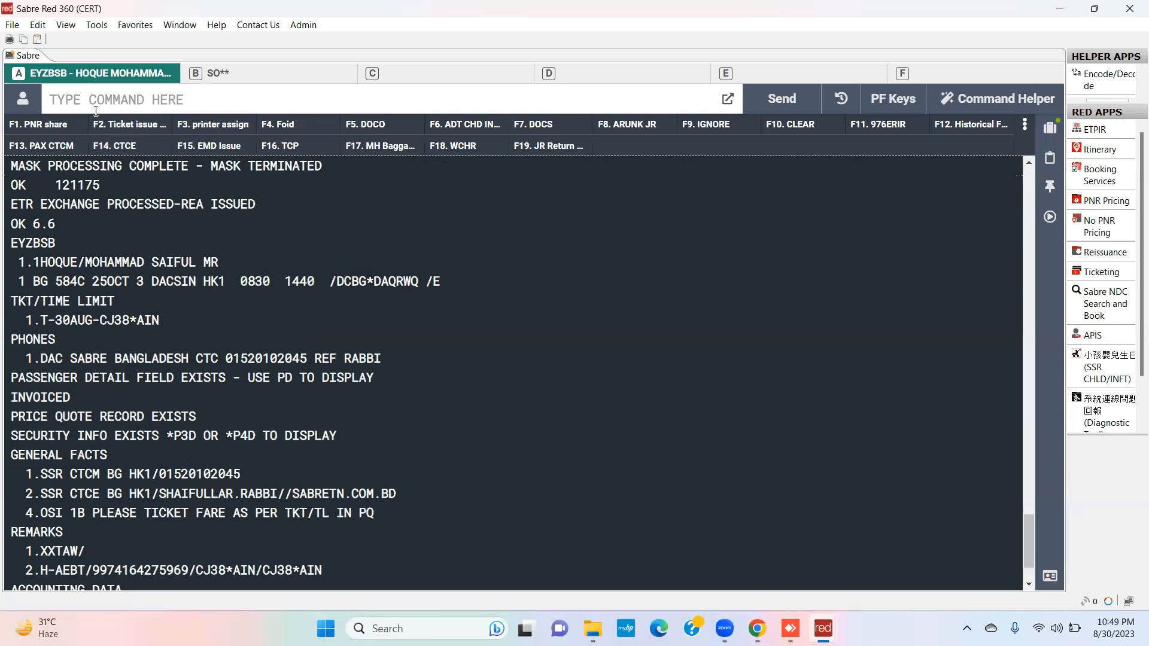
# Step: Display the ticketing field with *T and mark the reissued ticket's number on line 3
pyautogui.write('*T')
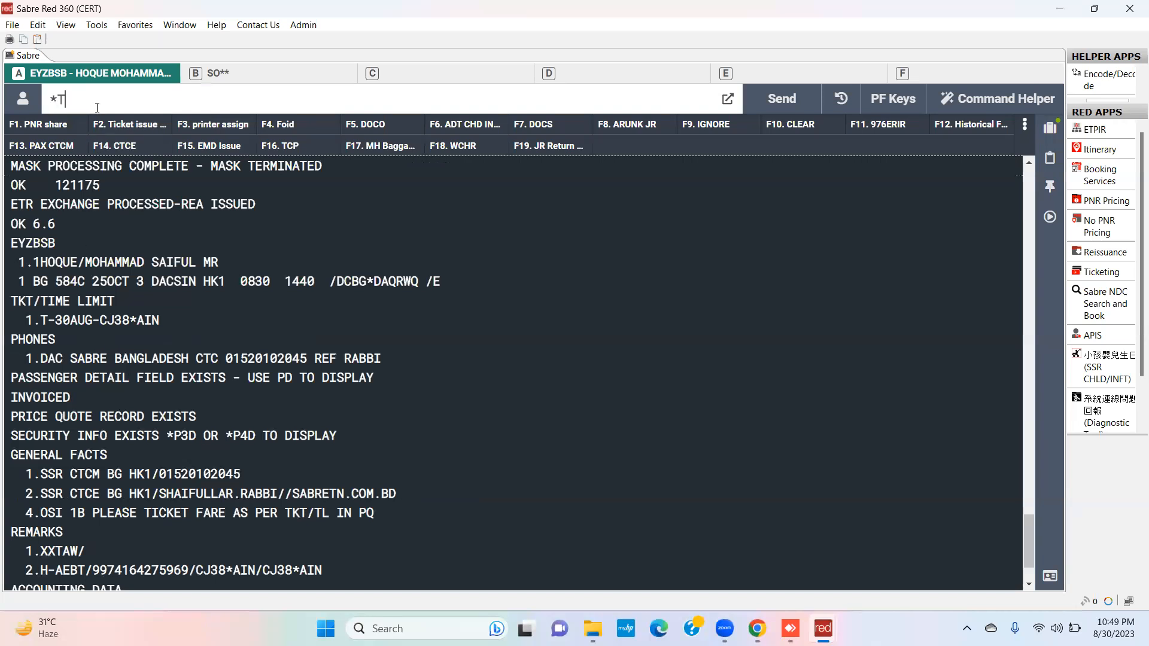
pyautogui.press('Return')
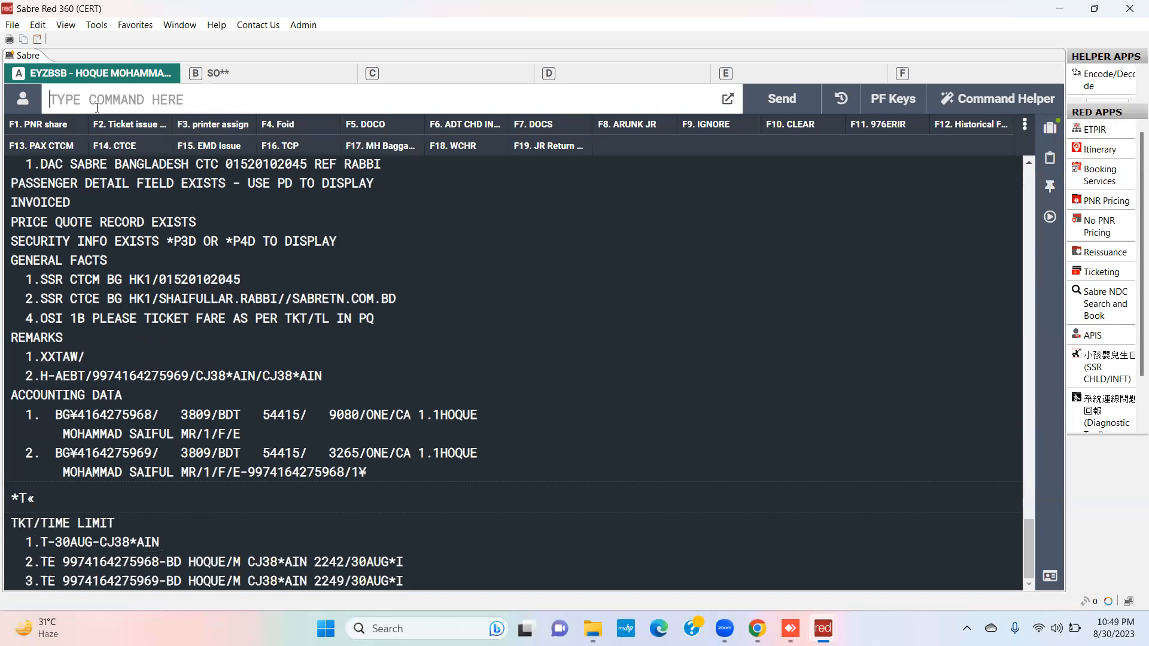
pyautogui.doubleClick(104, 581)
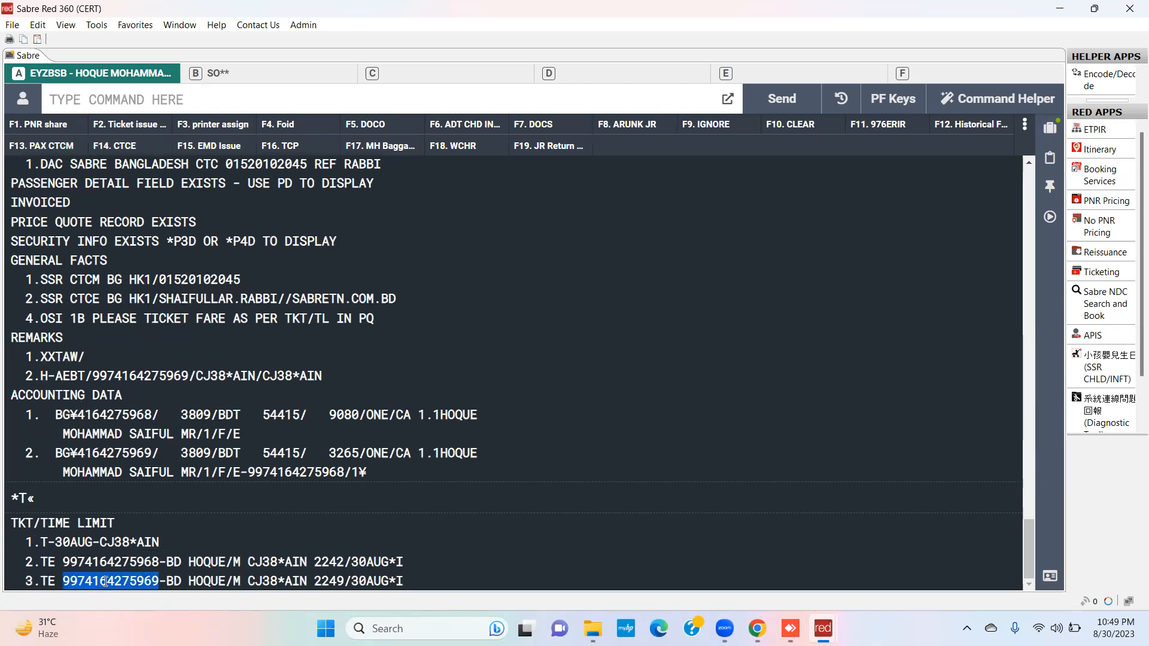
# Step: Display the electronic ticket records of the original and reissued tickets with WETR*2 and WETR*3
pyautogui.click(87, 92)
pyautogui.write('W')
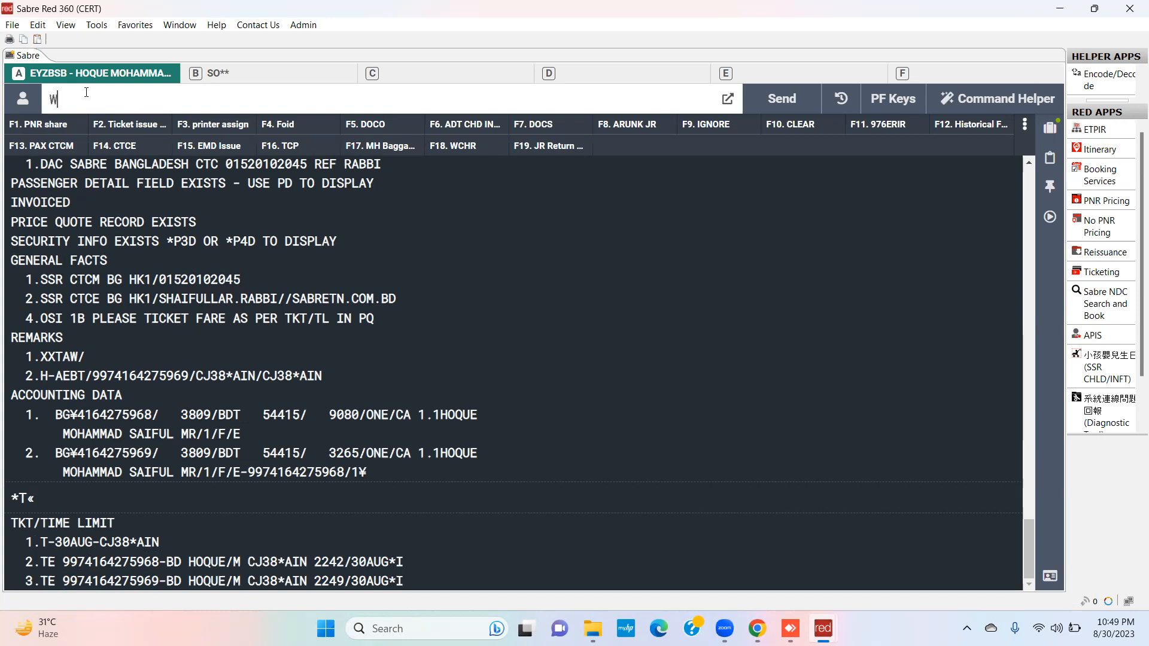
pyautogui.write('ETR*2')
pyautogui.press('Return')
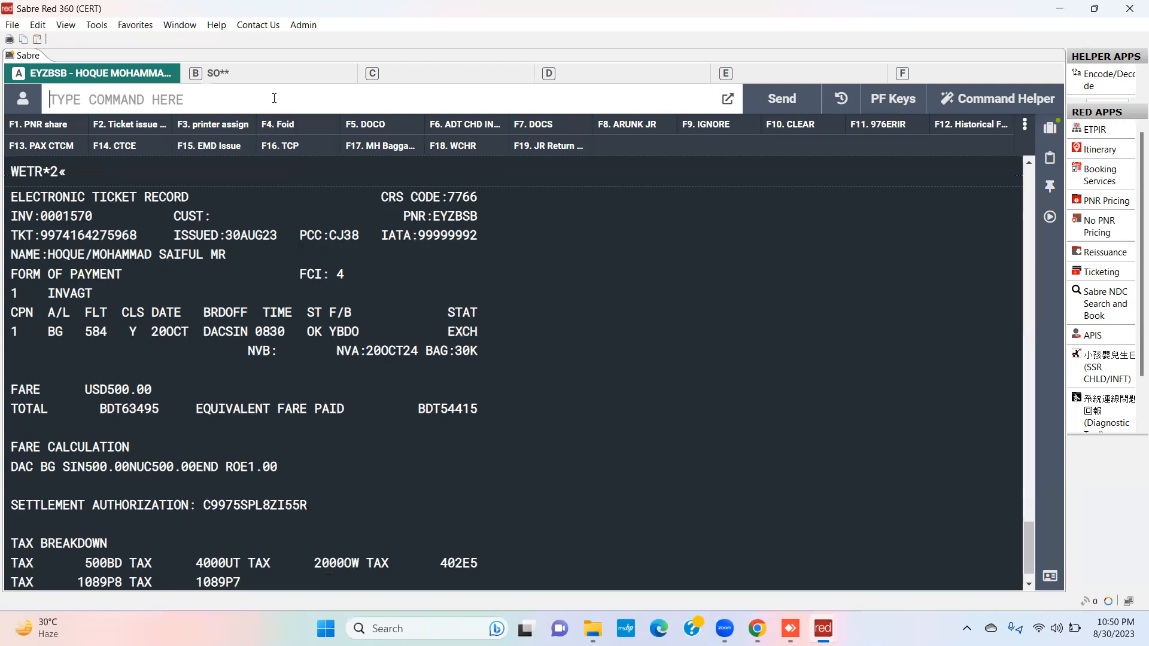
pyautogui.write('WETR*3')
pyautogui.press('Return')
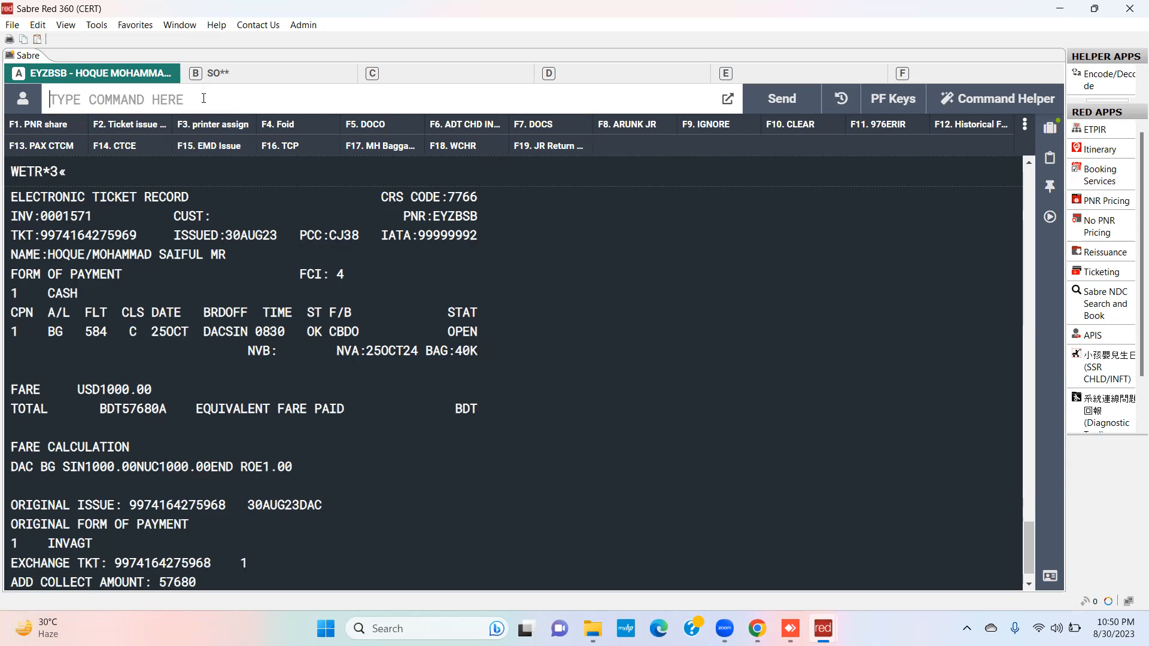
# Step: Display the daily sales audit report with DQB* and check the reissued ticket's amount in its first entry
pyautogui.write('DQB')
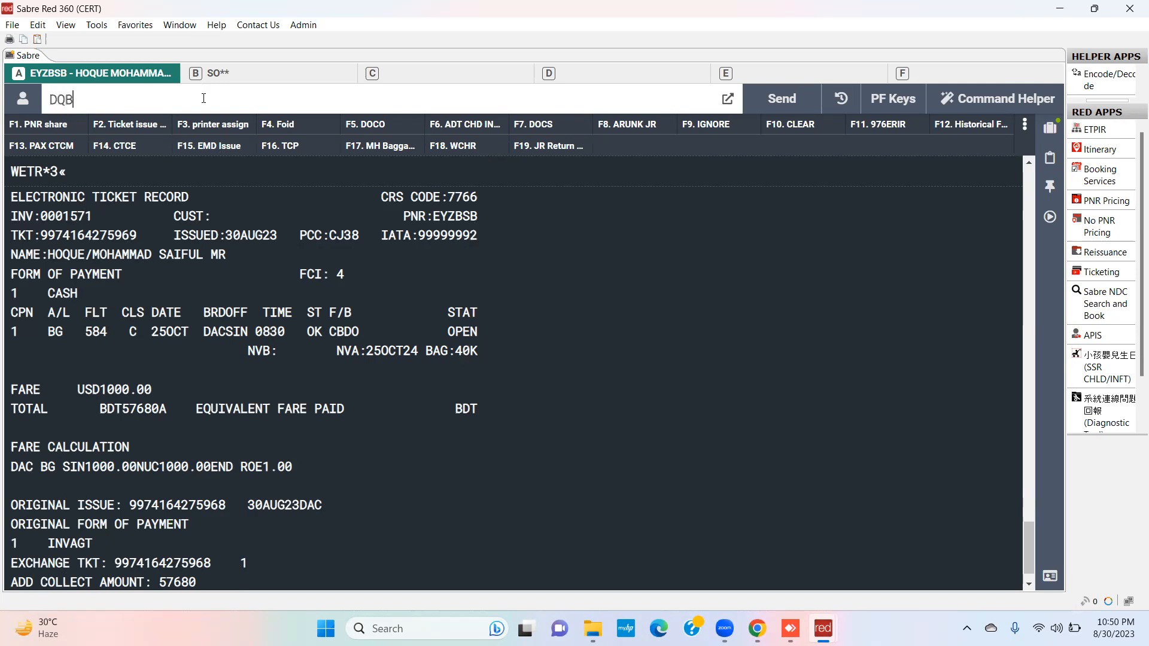
pyautogui.write('*')
pyautogui.press('Return')
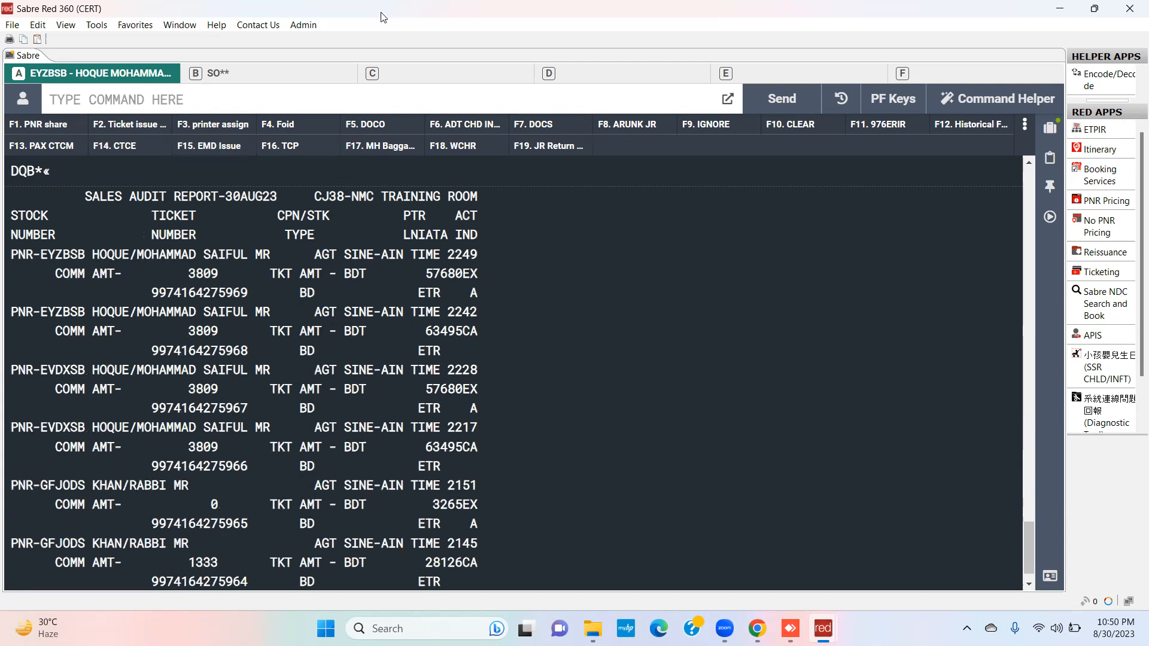
pyautogui.doubleClick(445, 273)
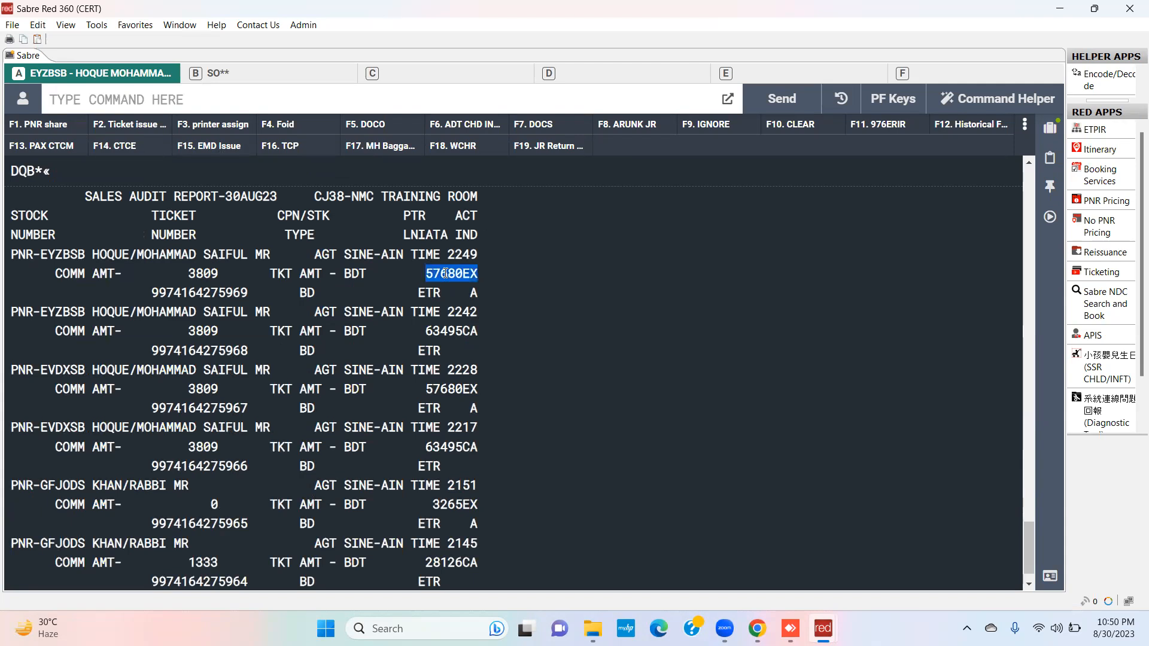